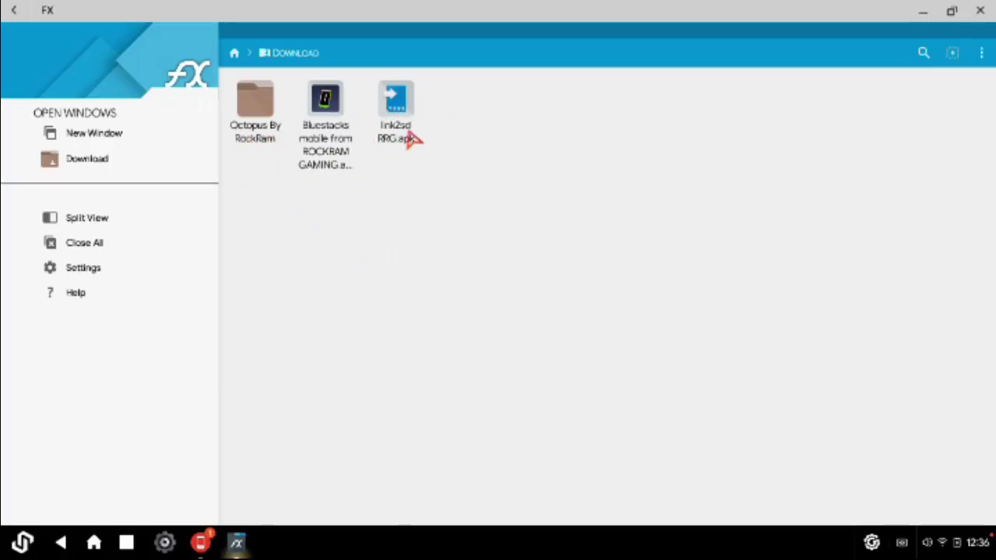
Pass the robot check on the Gamehelper_mod_by_Rockram link page in Firefox and close the extra advertising tabs.
left_click(923, 12)
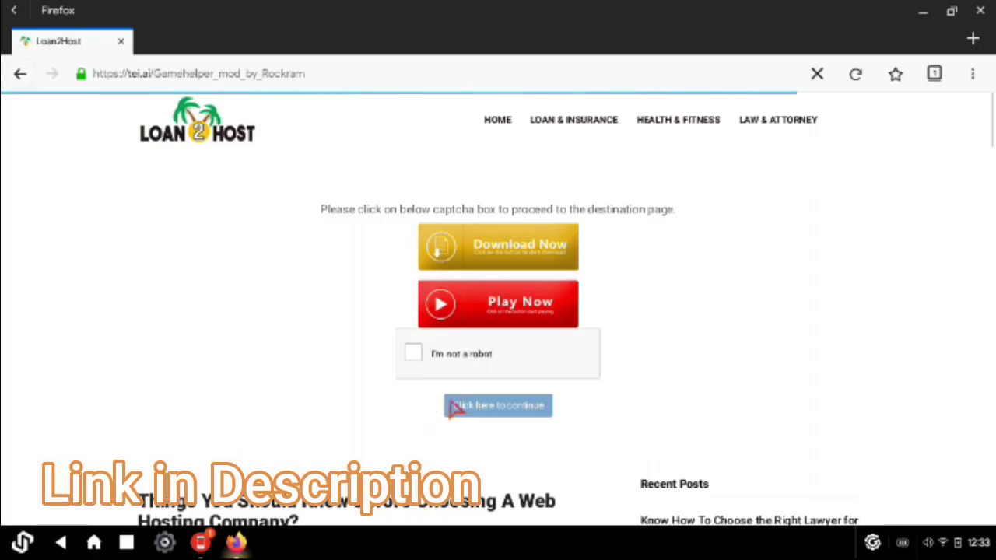
scroll(534, 406, "down", 3)
scroll(521, 373, "up", 2)
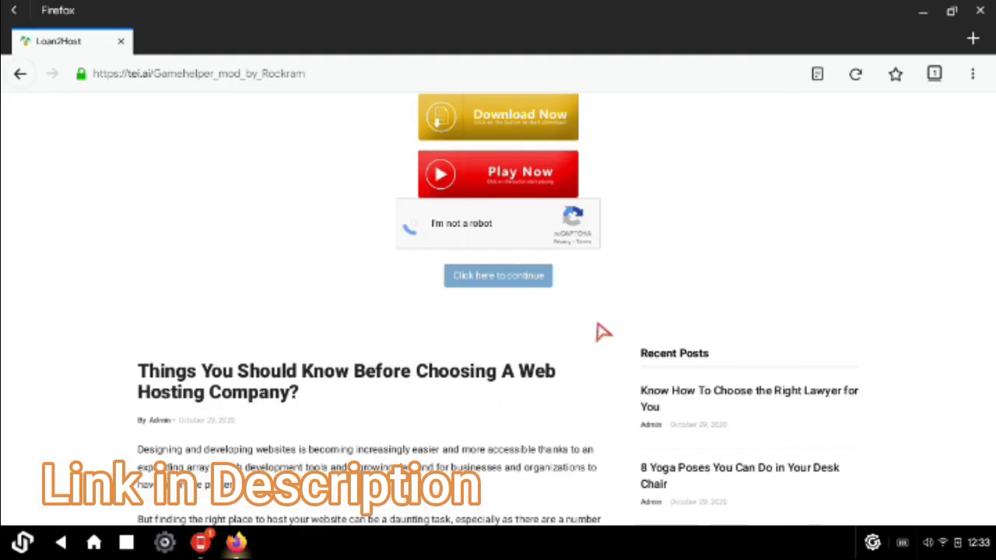
left_click(515, 277)
left_click(99, 49)
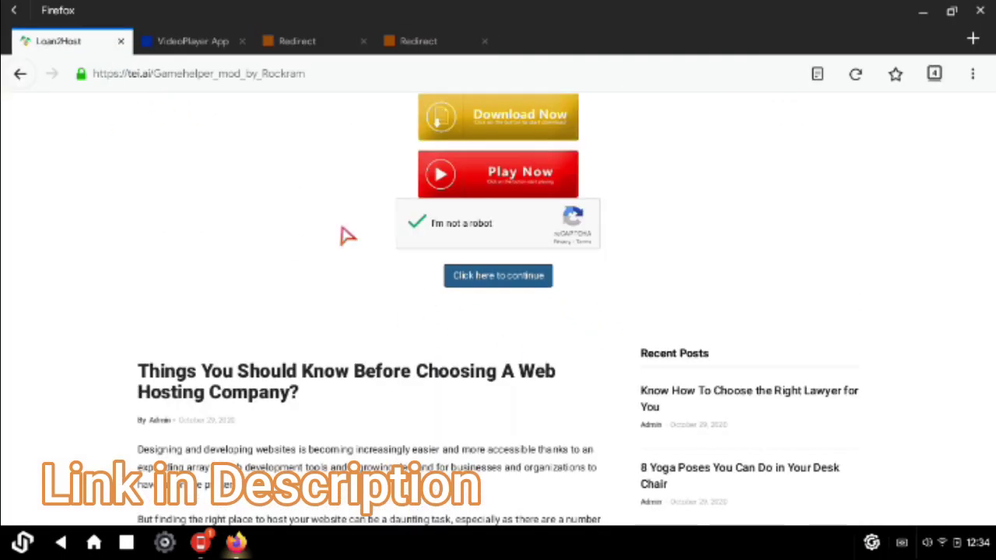
left_click(364, 41)
left_click(363, 41)
left_click(243, 41)
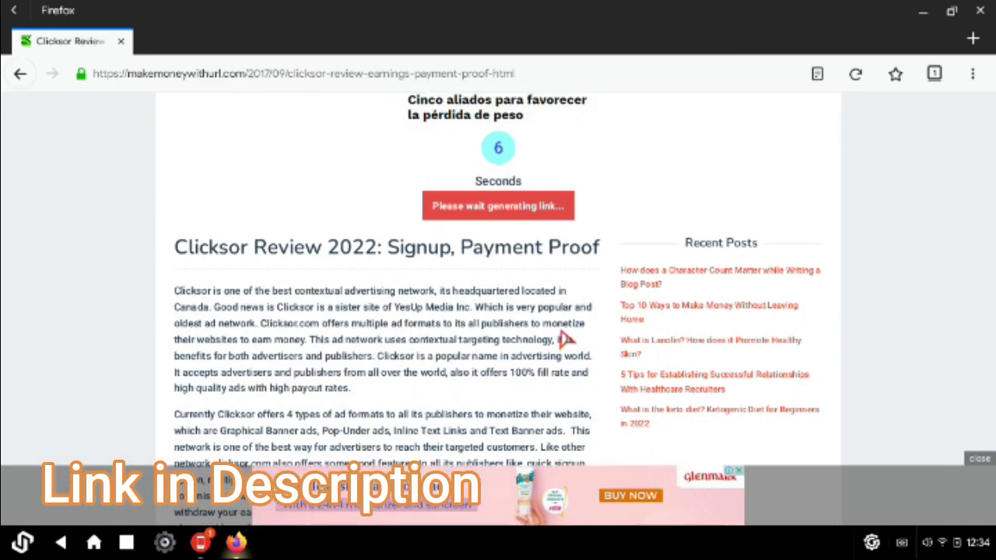
Proceed through the countdown pages and open the direct download link for the Game Helper mod.
left_click(551, 321)
left_click(513, 133)
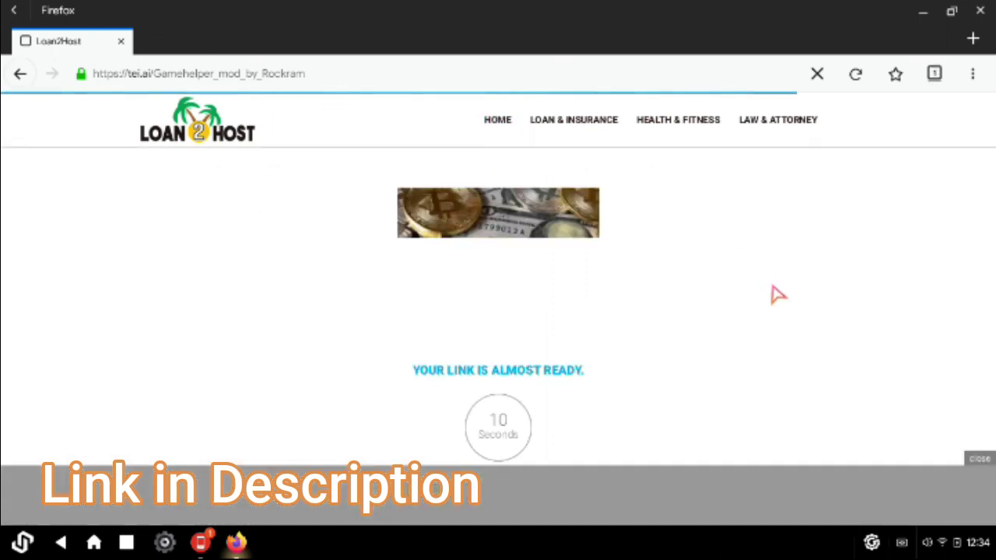
scroll(773, 289, "down", 6)
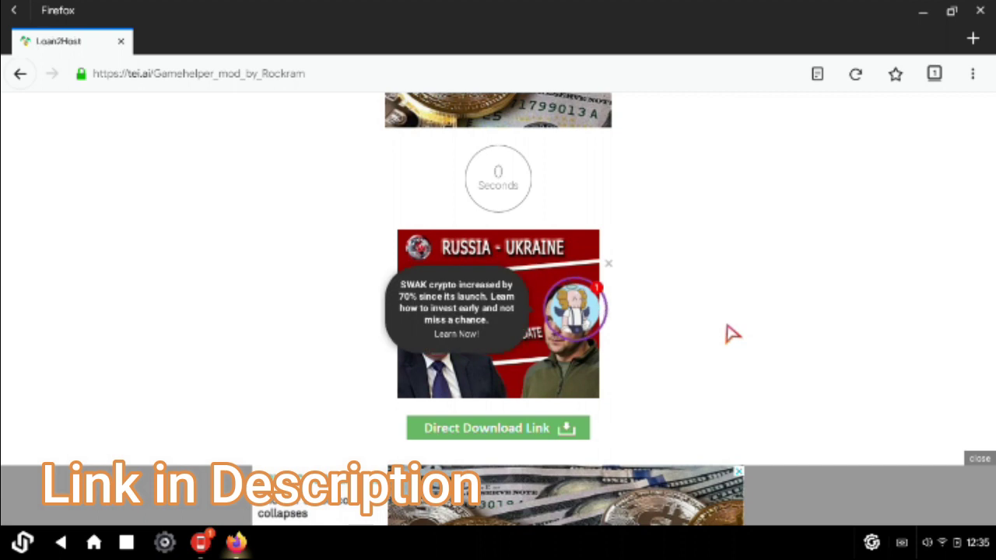
scroll(732, 333, "down", 2)
left_click(494, 402)
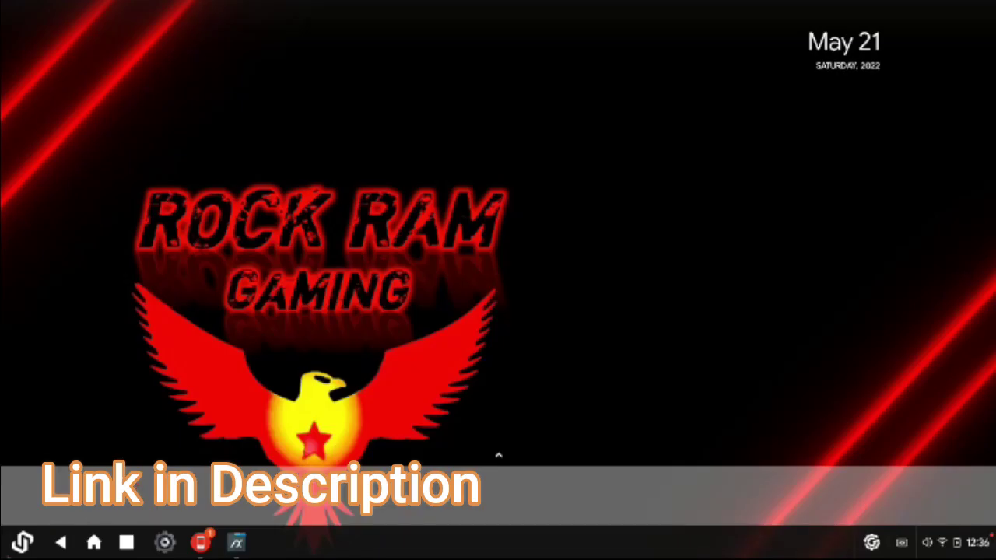
Check the app info page of the installed Game Helper app, including its uninstall options, and close it.
left_click(10, 535)
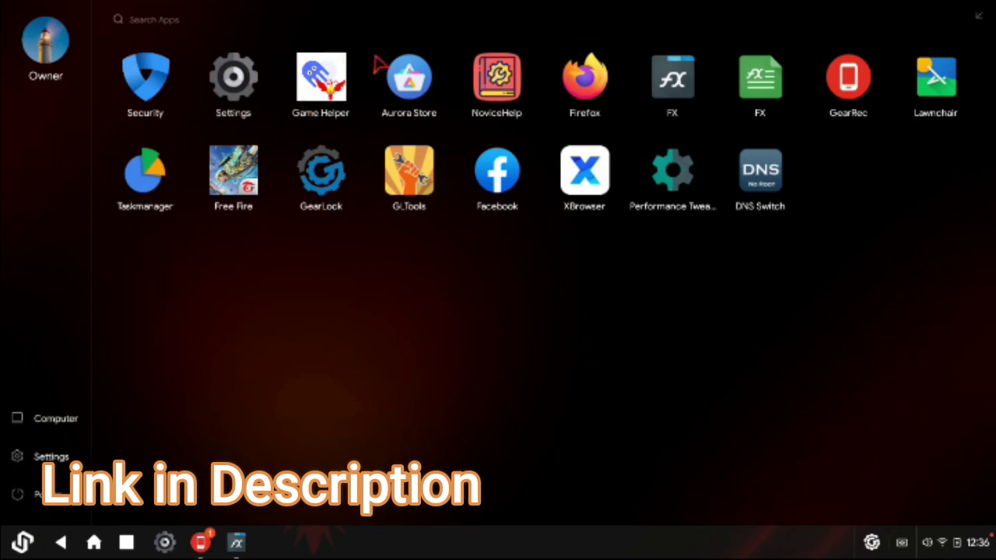
right_click(321, 93)
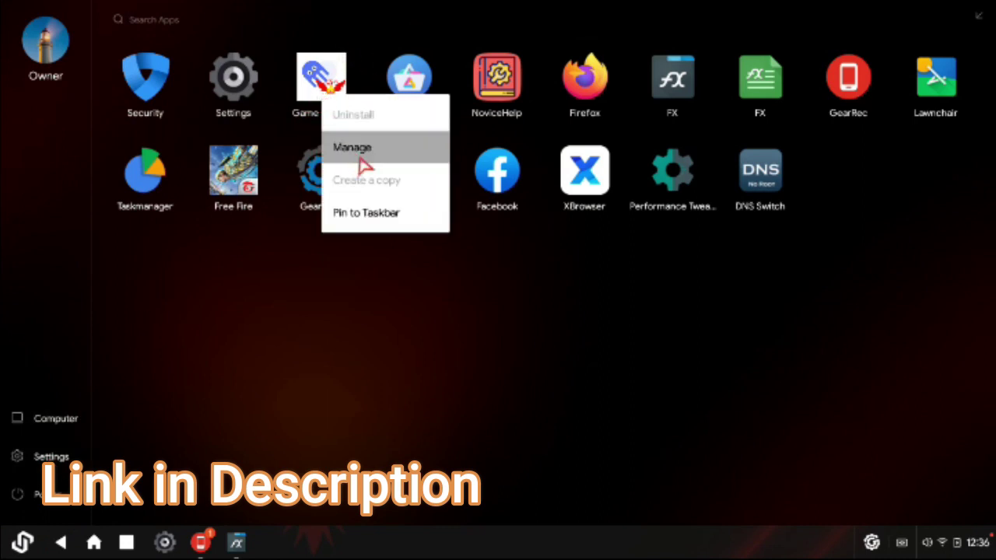
left_click(378, 148)
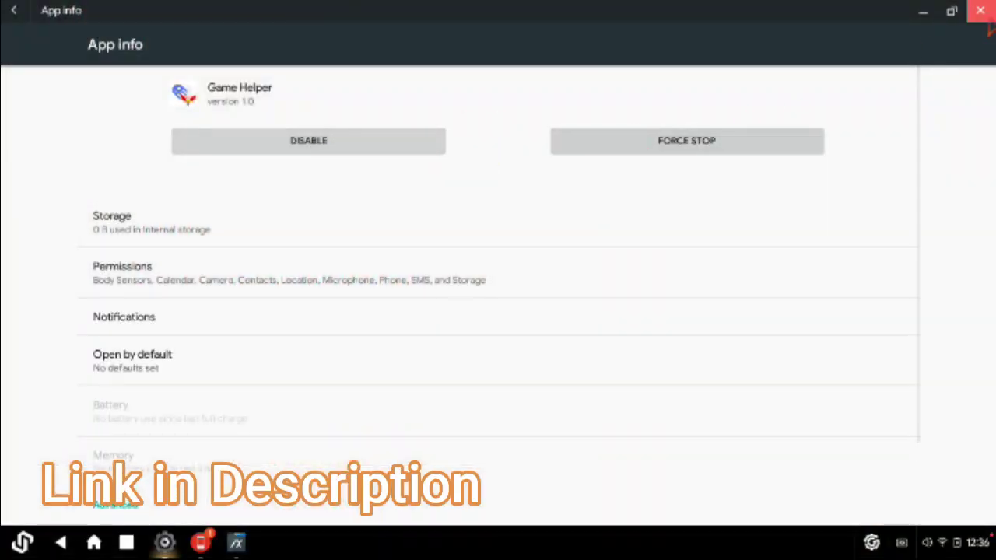
left_click(980, 10)
Install BlueStacks Mobile from its APK in the Download folder of the FX file manager.
key("super")
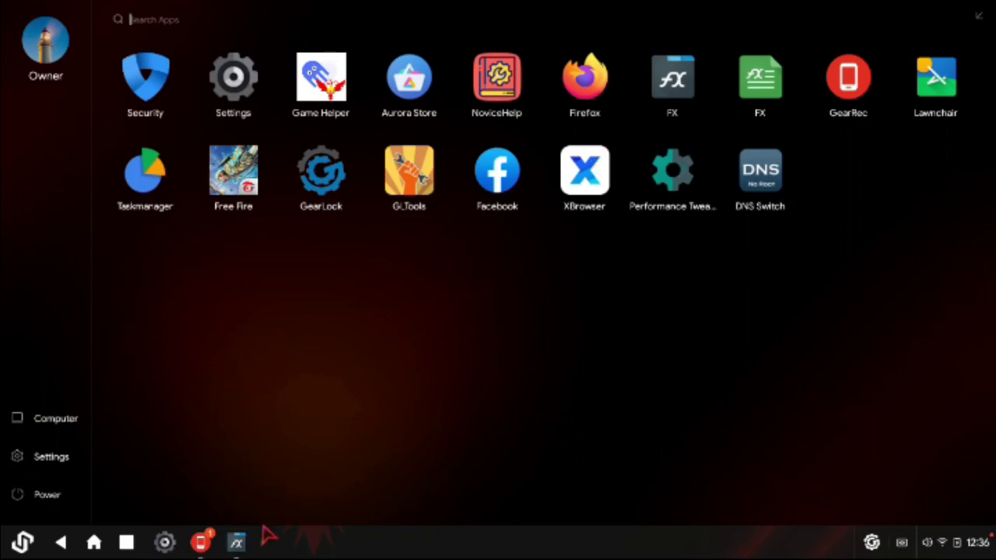
left_click(237, 542)
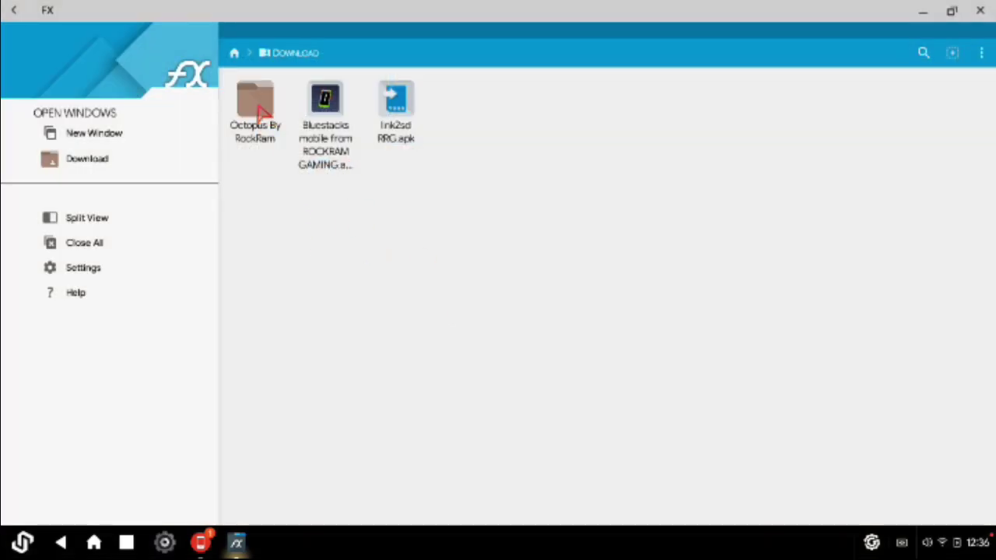
left_click(339, 132)
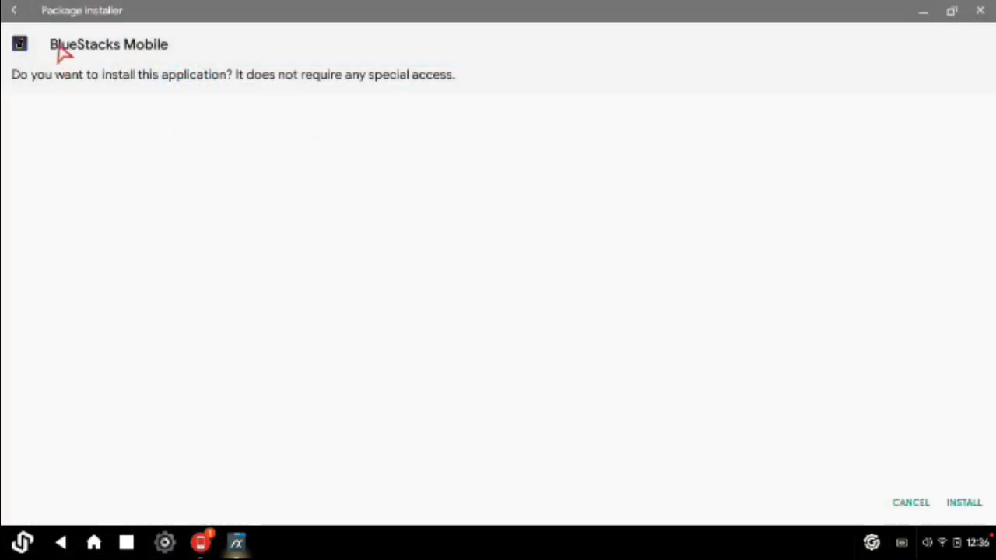
left_click(14, 10)
left_click(349, 152)
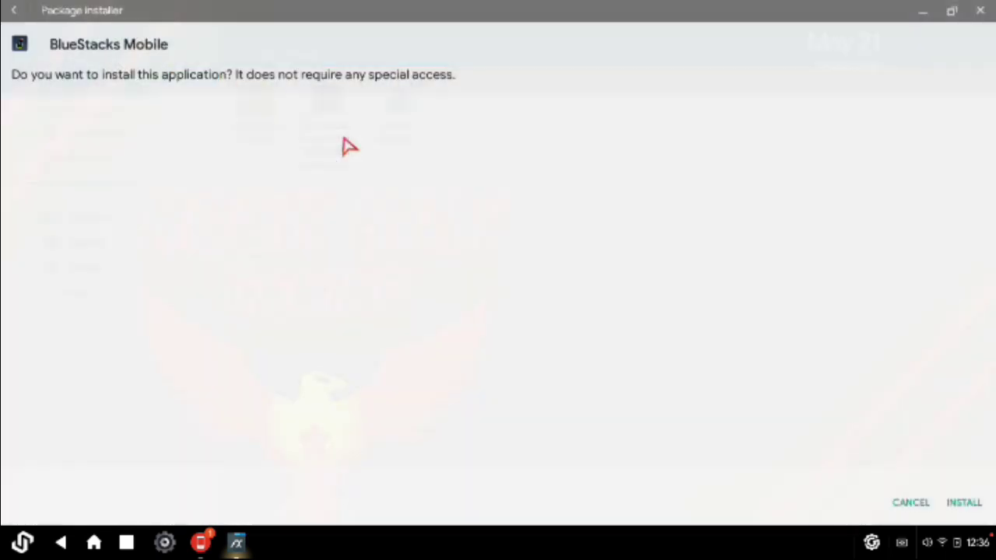
left_click(964, 501)
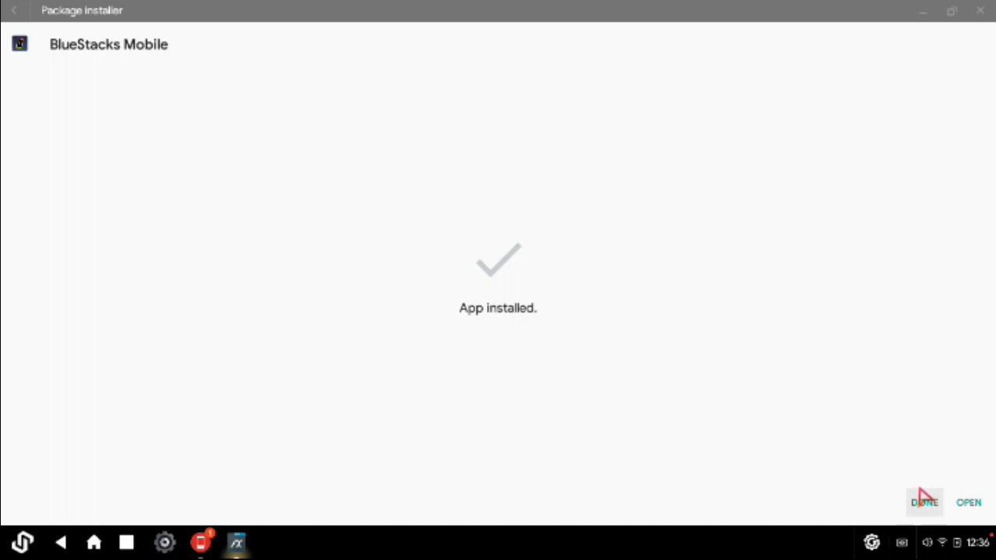
left_click(922, 501)
Install Link2SD from the link2sd RRG.apk file and close the file manager.
left_click(406, 126)
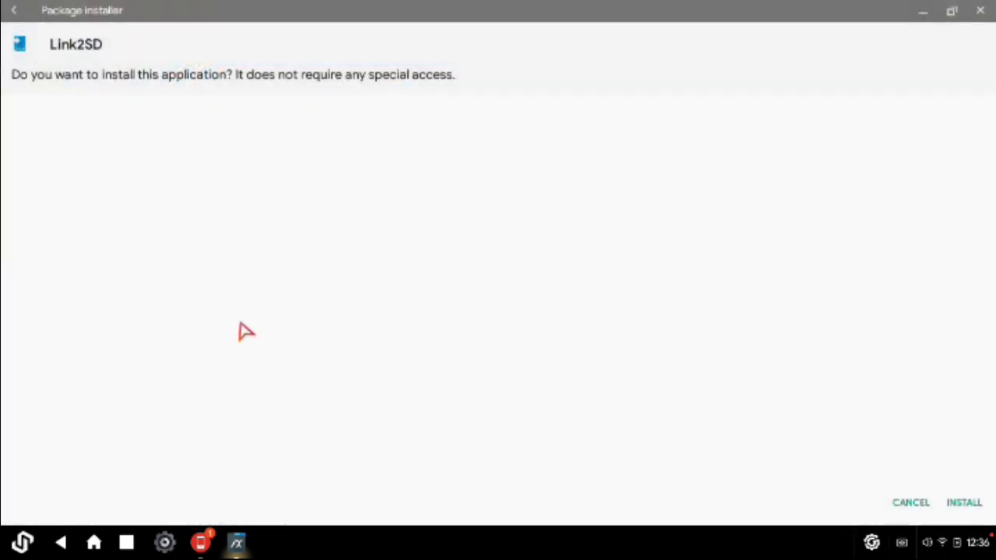
left_click(963, 501)
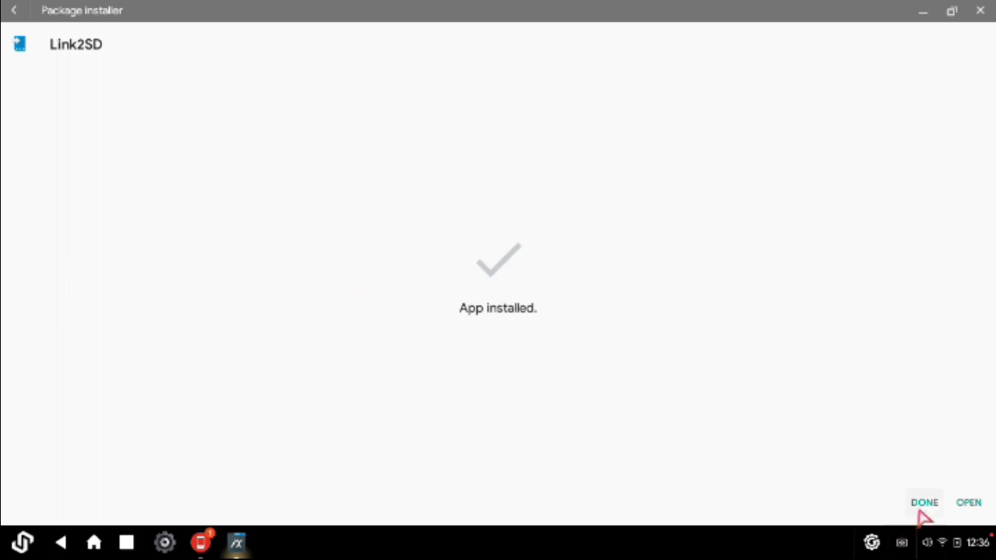
left_click(925, 502)
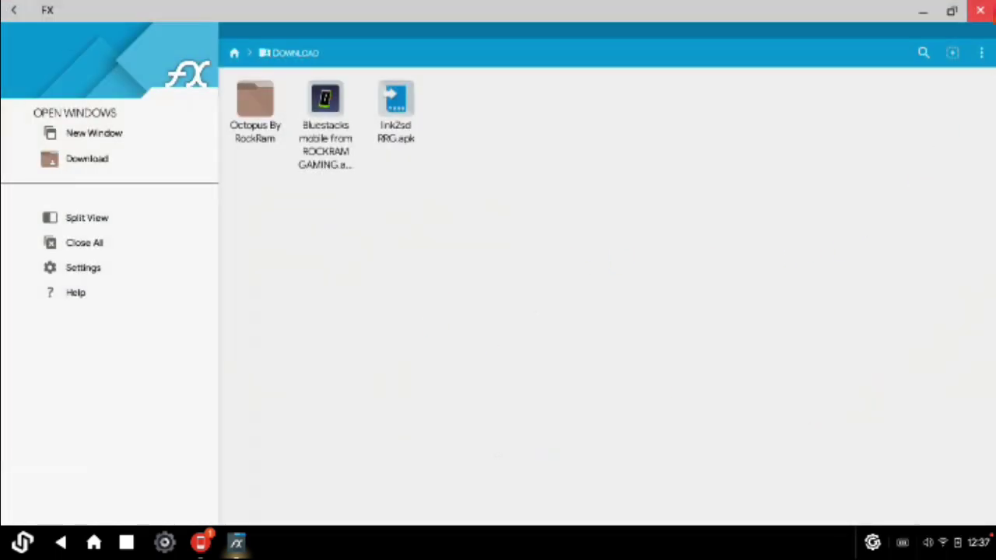
left_click(980, 11)
Launch Link2SD from the desktop app list and maximize its window.
left_click_drag(470, 375, 709, 202)
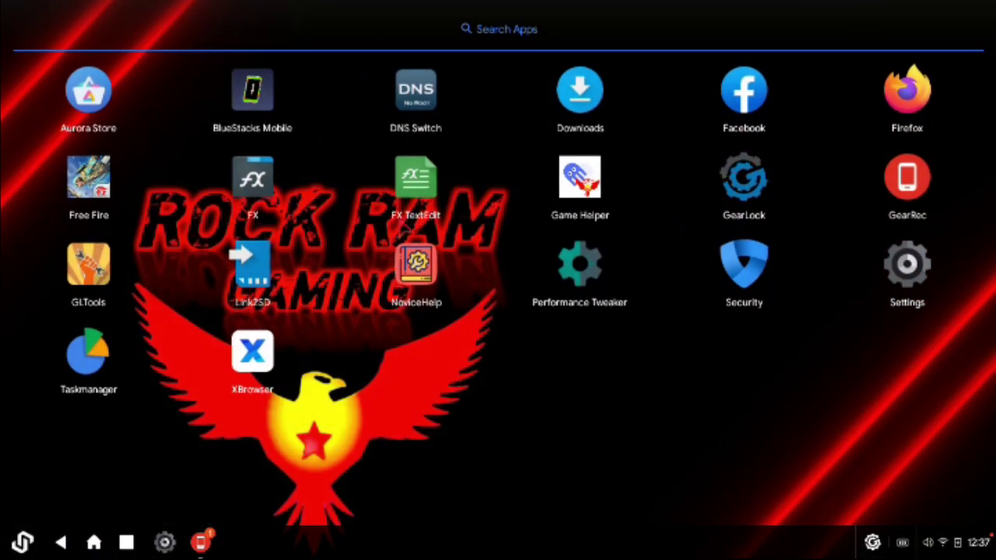
left_click(276, 266)
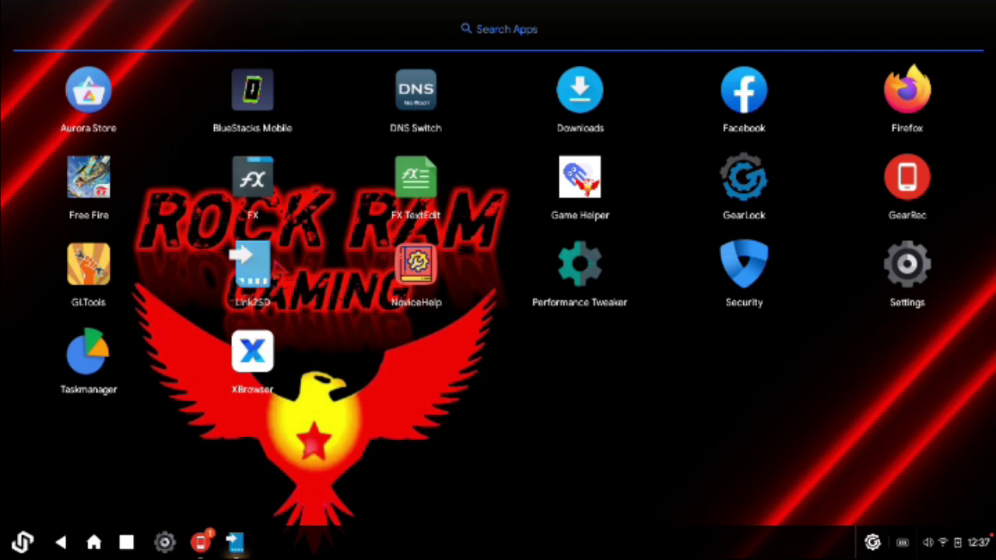
left_click(286, 359)
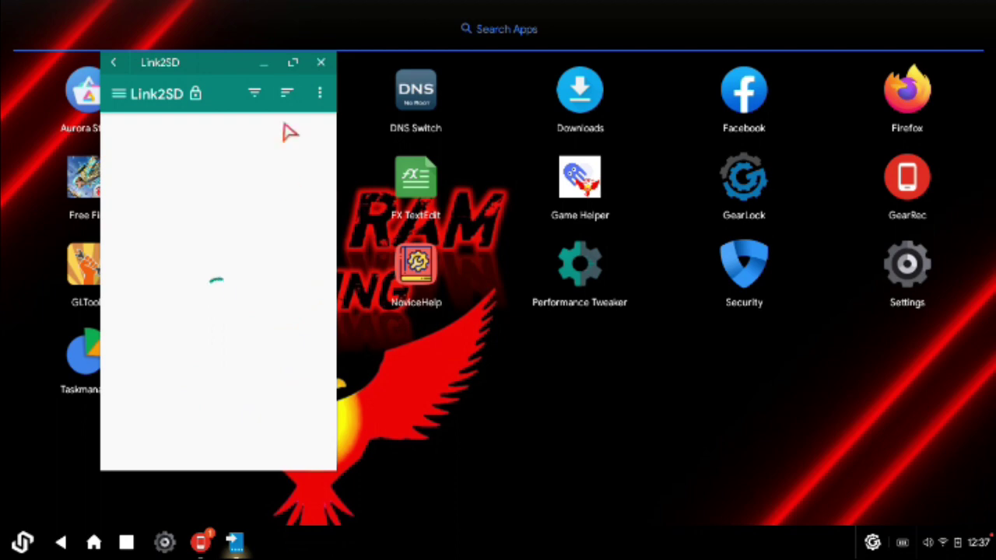
left_click(292, 62)
Uninstall the Game Helper system app through Link2SD and close Link2SD.
scroll(377, 412, "down", 15)
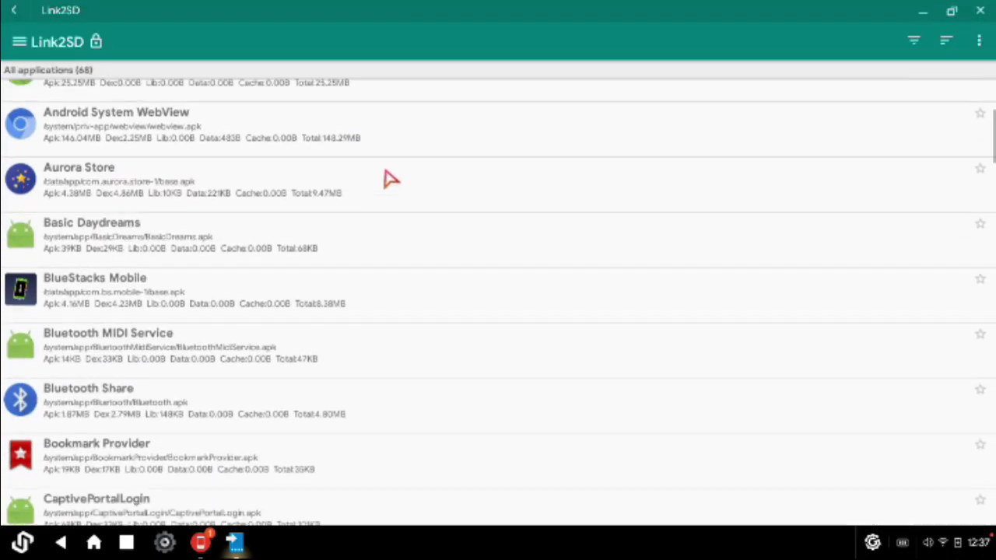
scroll(366, 311, "down", 5)
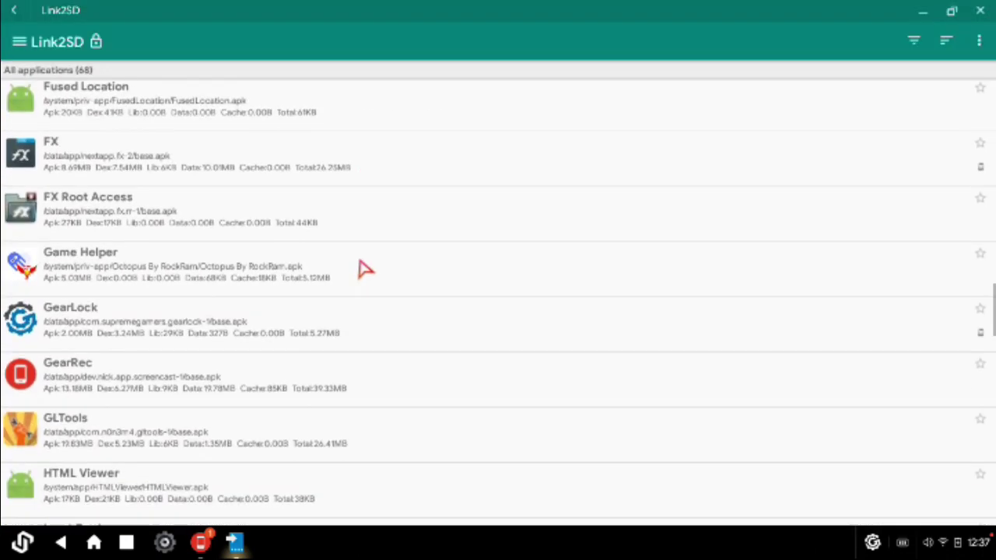
left_click(367, 271)
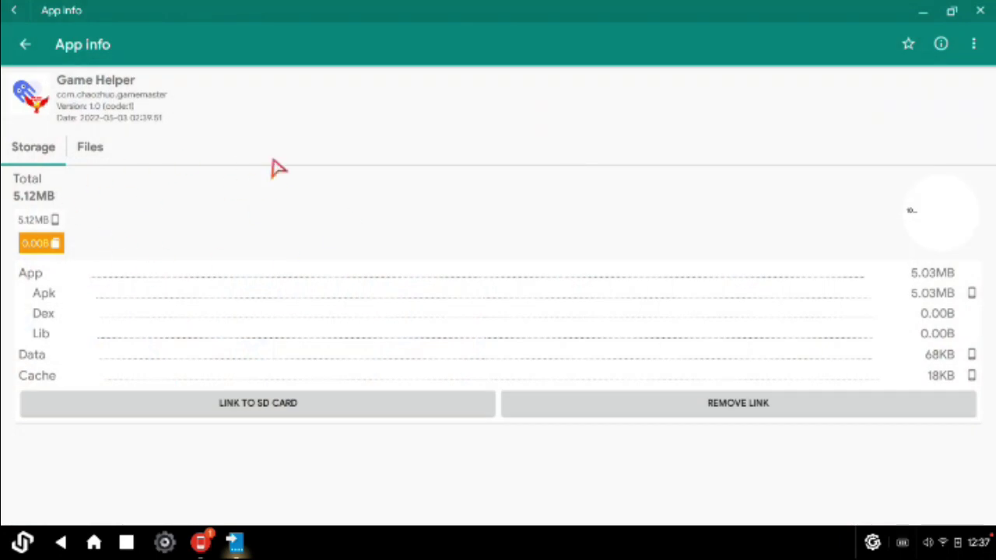
left_click(972, 44)
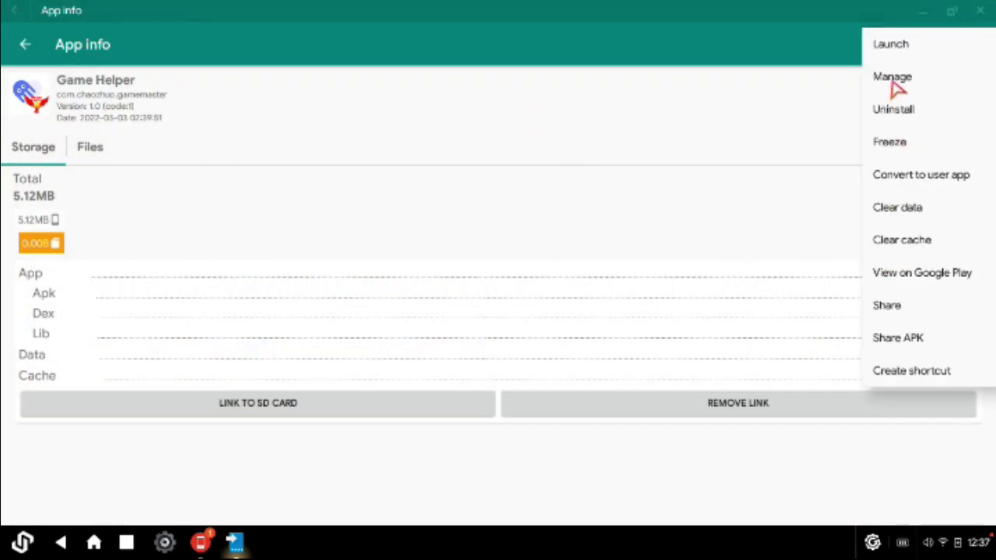
left_click(888, 109)
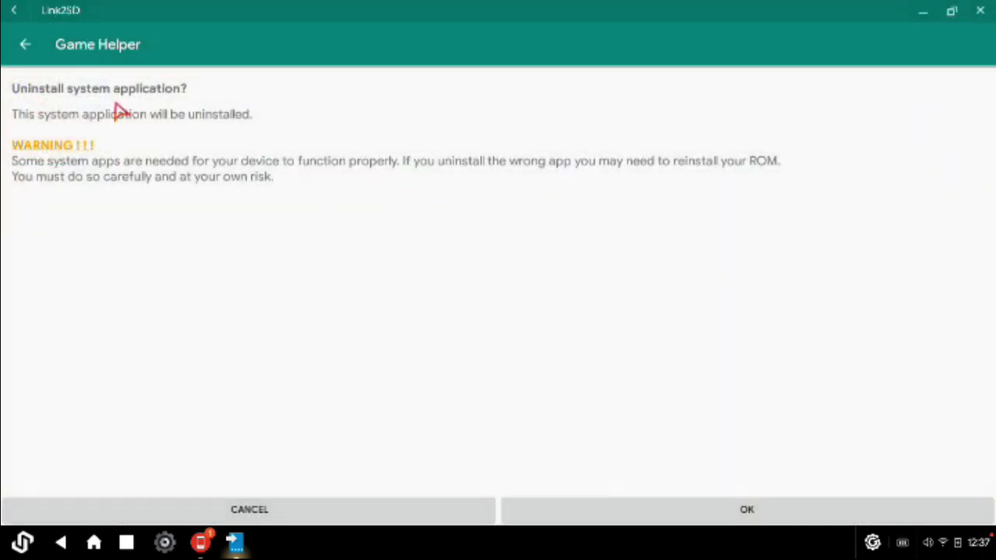
left_click(718, 509)
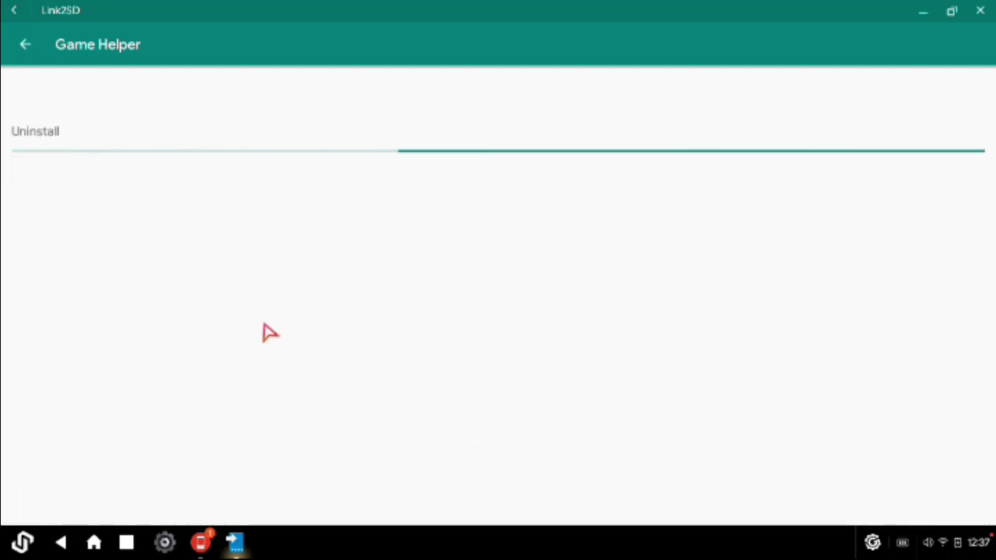
left_click(472, 512)
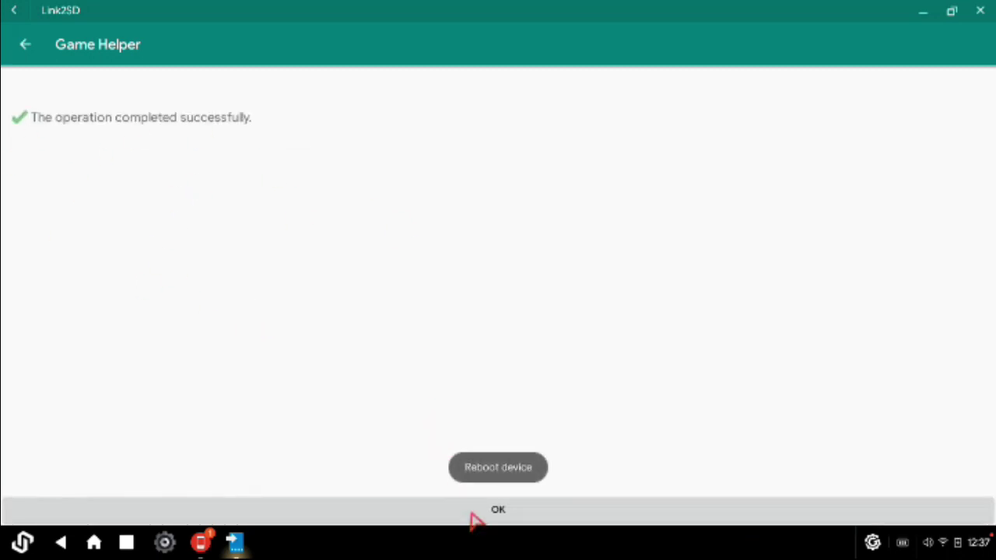
left_click(980, 10)
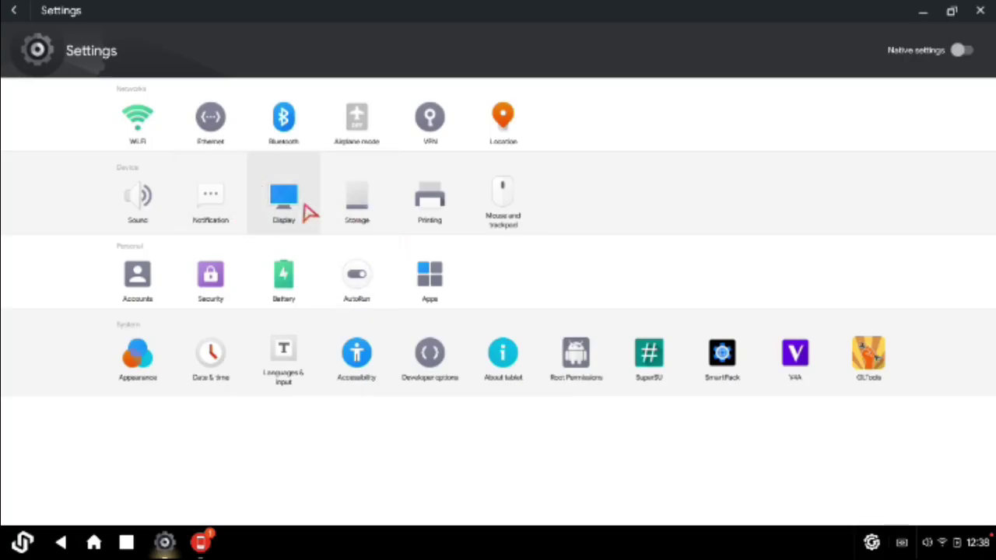
Review the available display resolutions in the system's display settings without changing the selection.
left_click(304, 208)
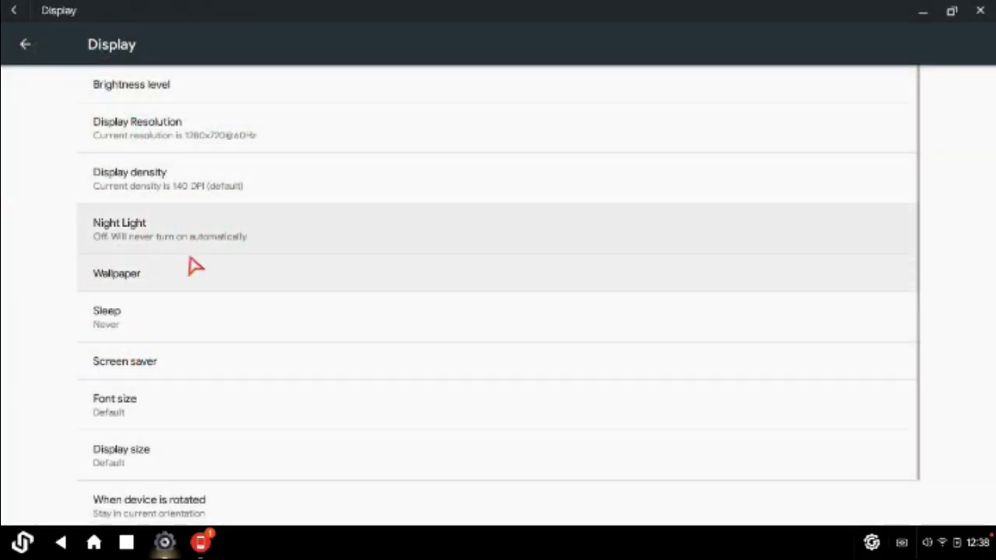
left_click(216, 144)
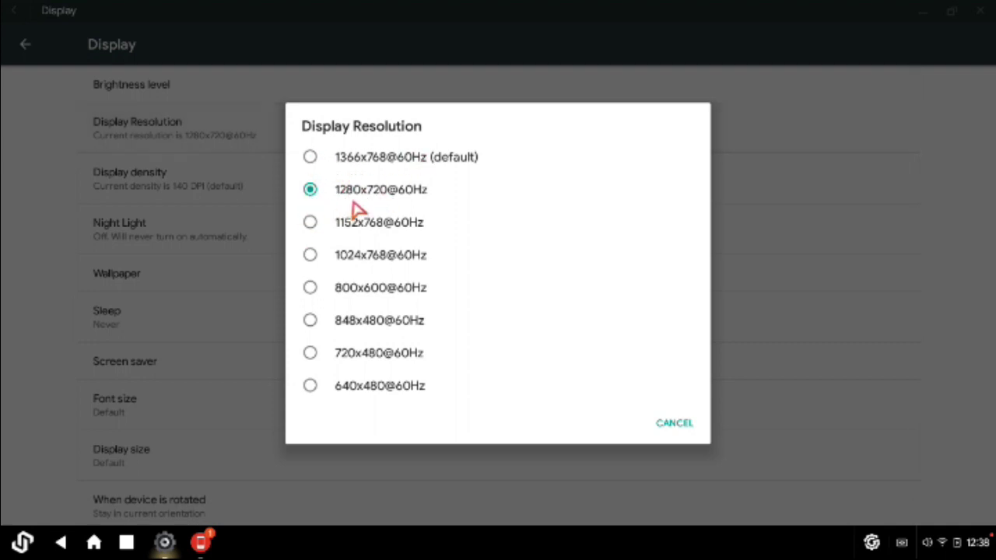
left_click(727, 482)
left_click(726, 443)
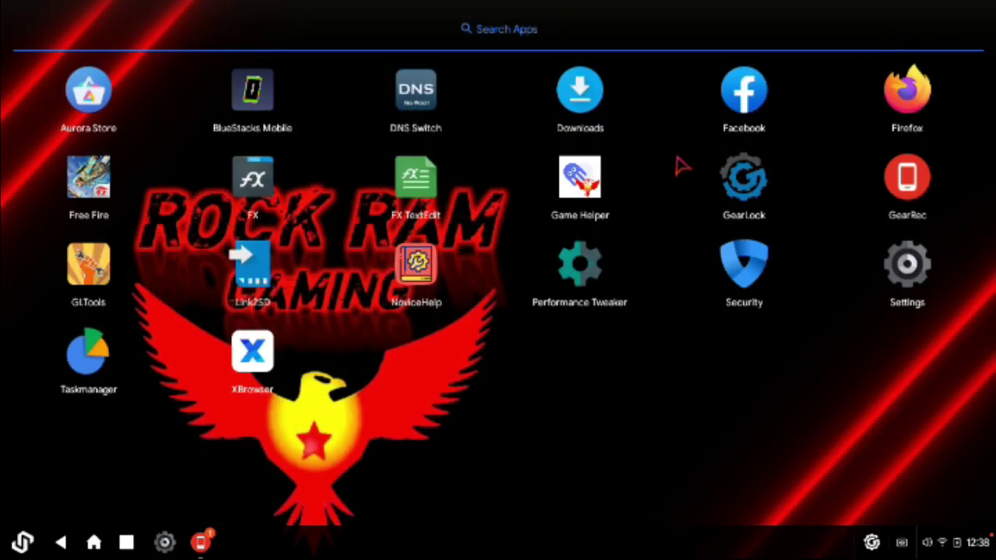
Restart the device to complete the Game Helper removal, minimize the GearRec window and open the app launcher.
key("super")
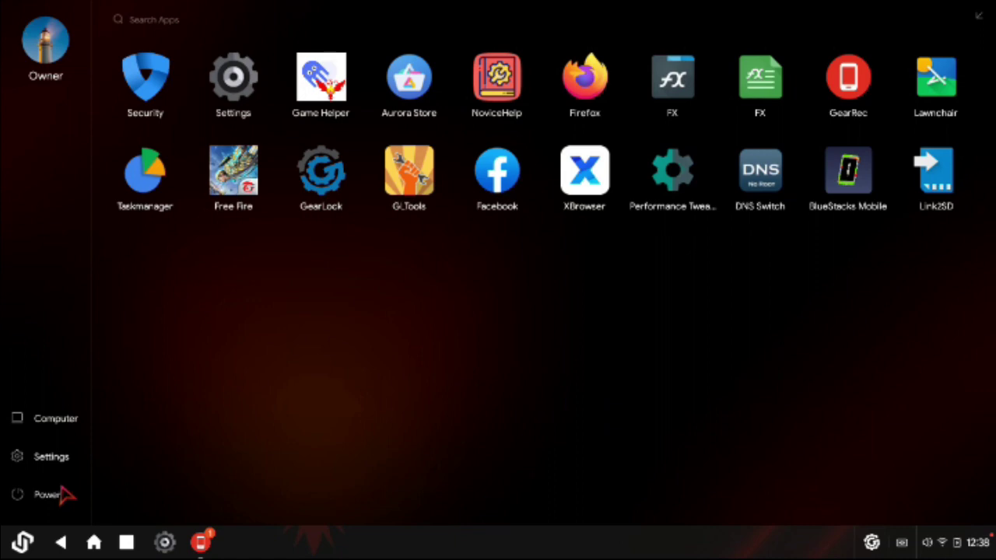
left_click(61, 491)
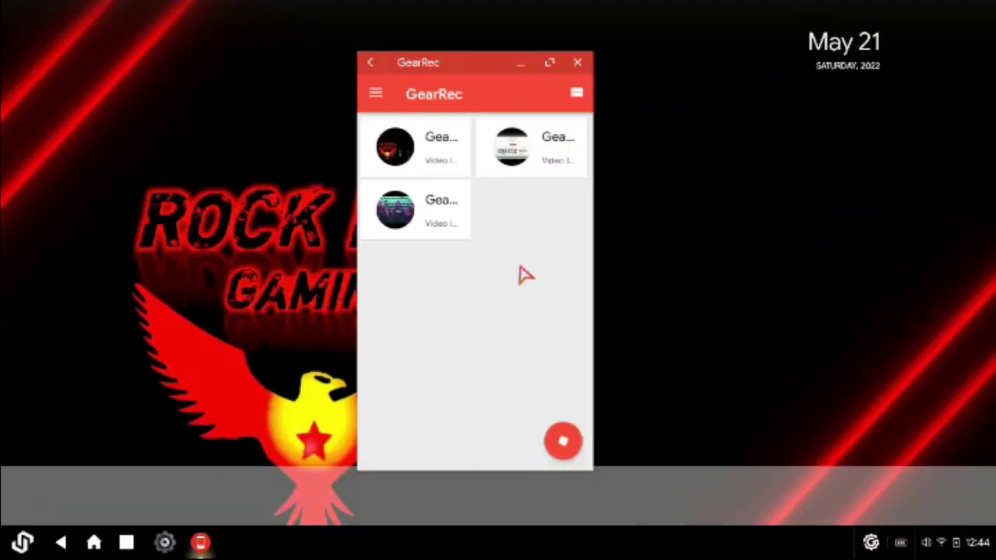
left_click(523, 62)
left_click(15, 556)
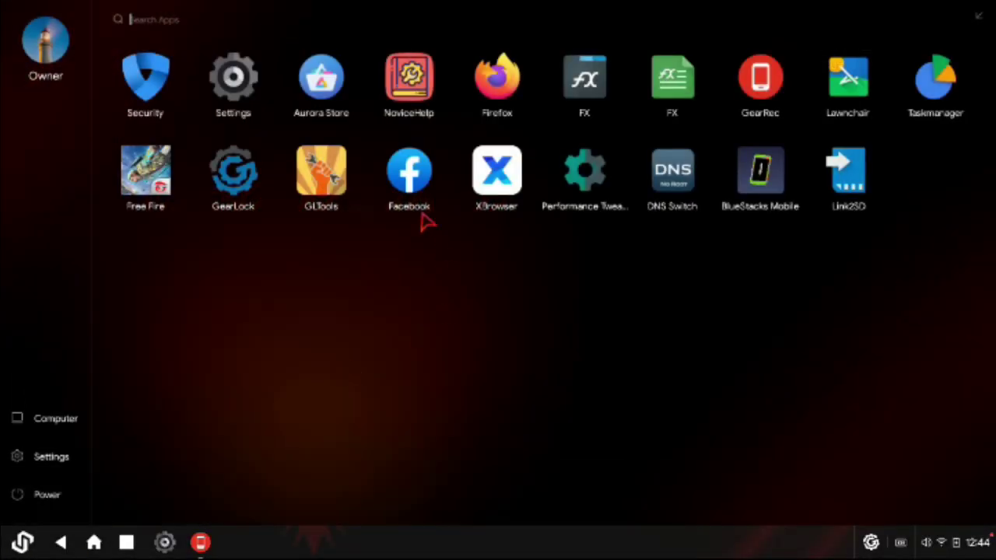
Open the FX file manager and copy the Octopus By RockRam folder from Download.
left_click(585, 82)
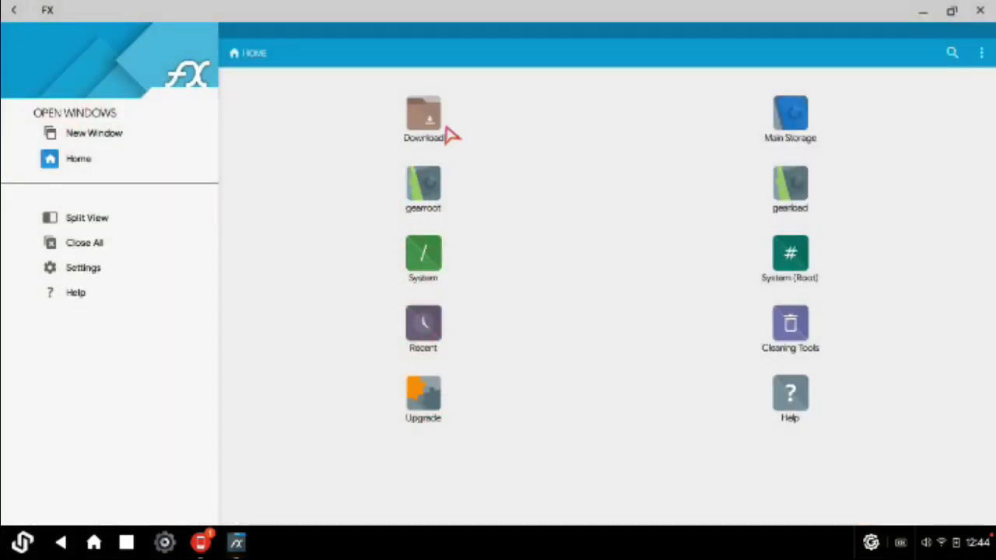
left_click(447, 134)
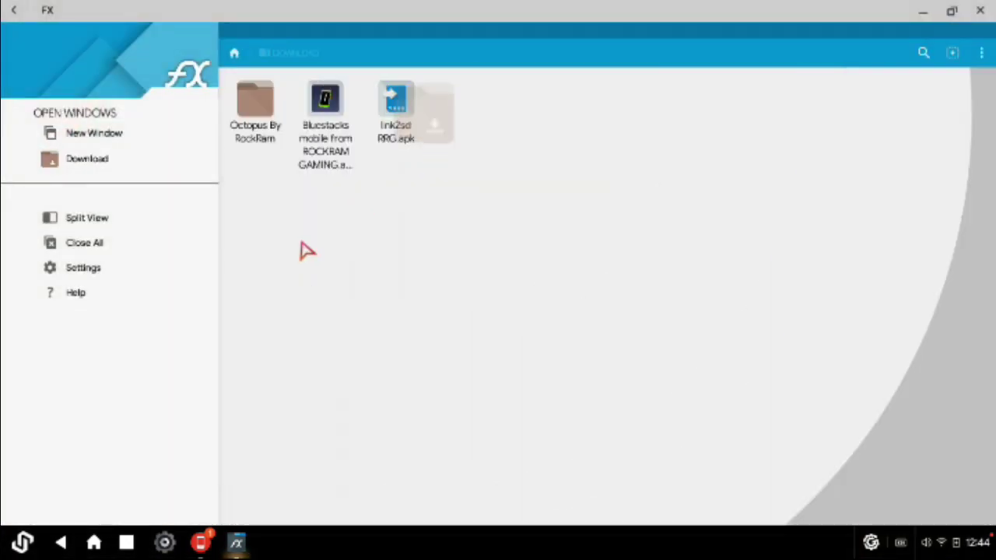
left_click(260, 132)
left_click(875, 56)
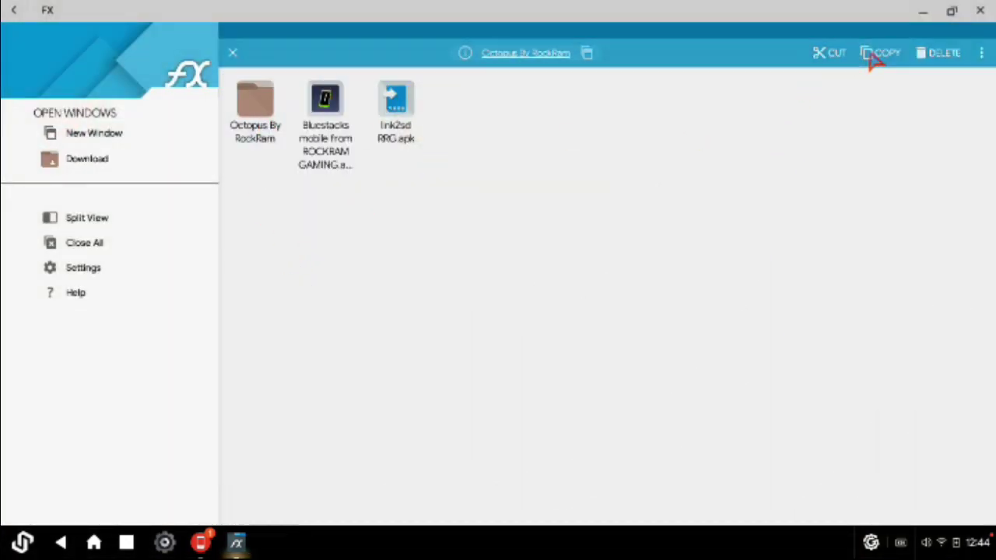
Paste the copied folder into system/priv-app with root access, check its contents and close FX.
left_click(78, 134)
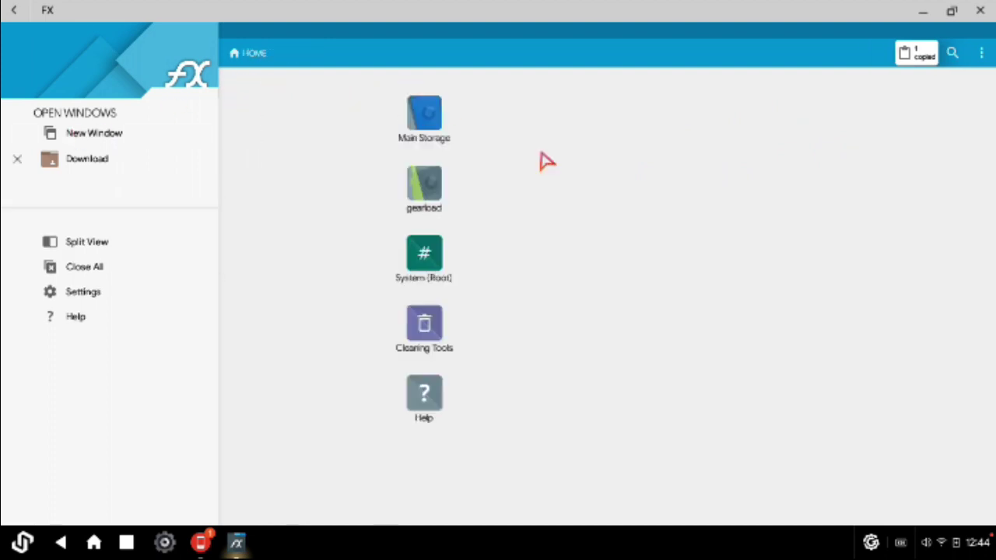
left_click(790, 256)
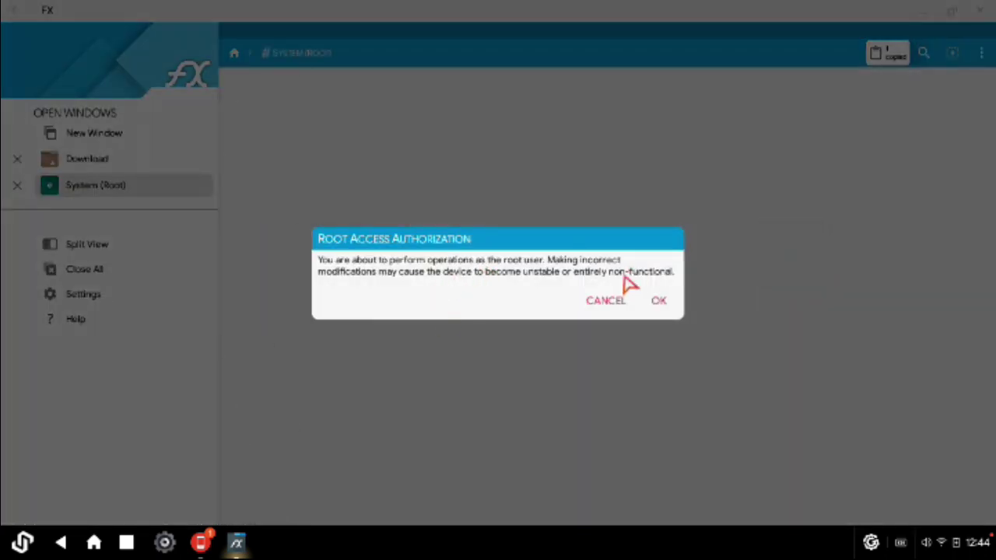
left_click(655, 300)
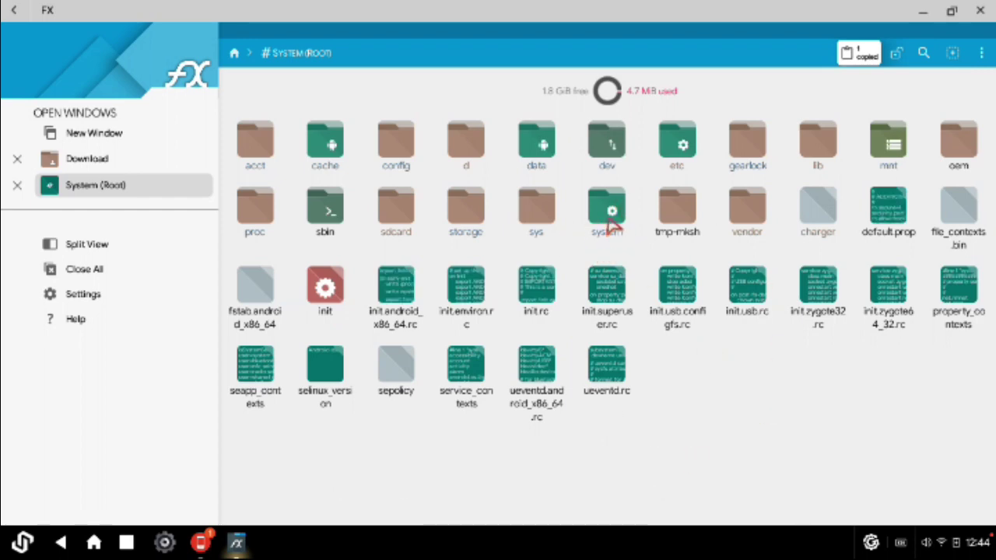
left_click(607, 221)
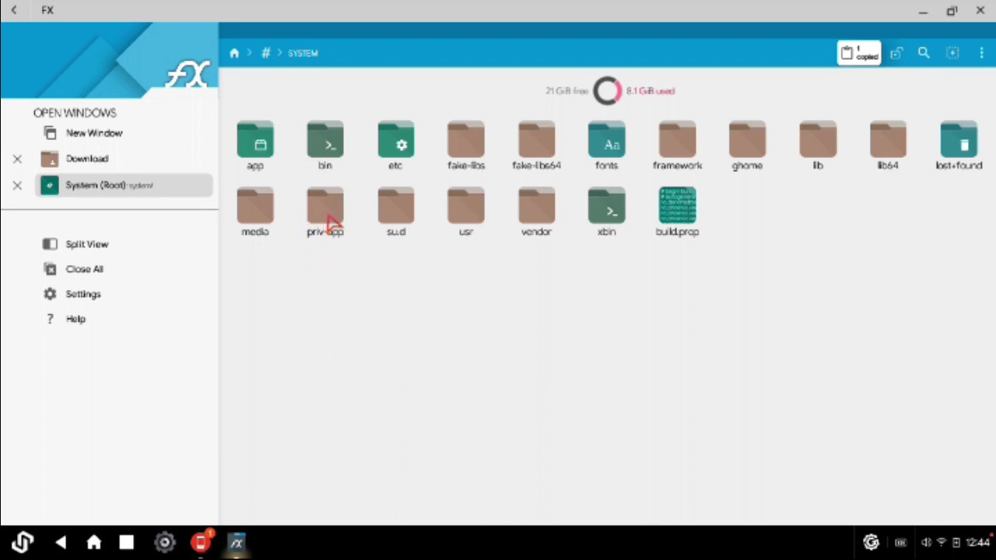
left_click(329, 222)
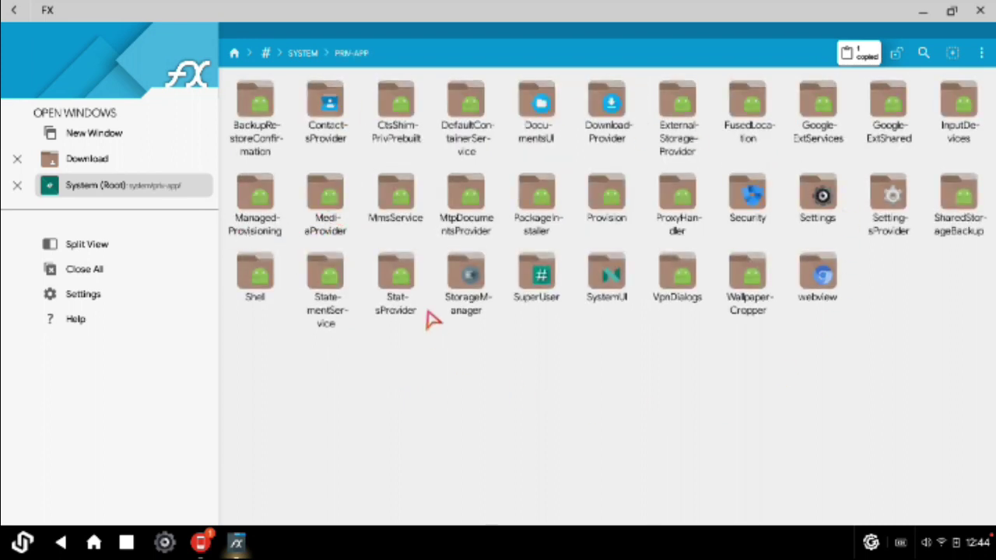
left_click(867, 55)
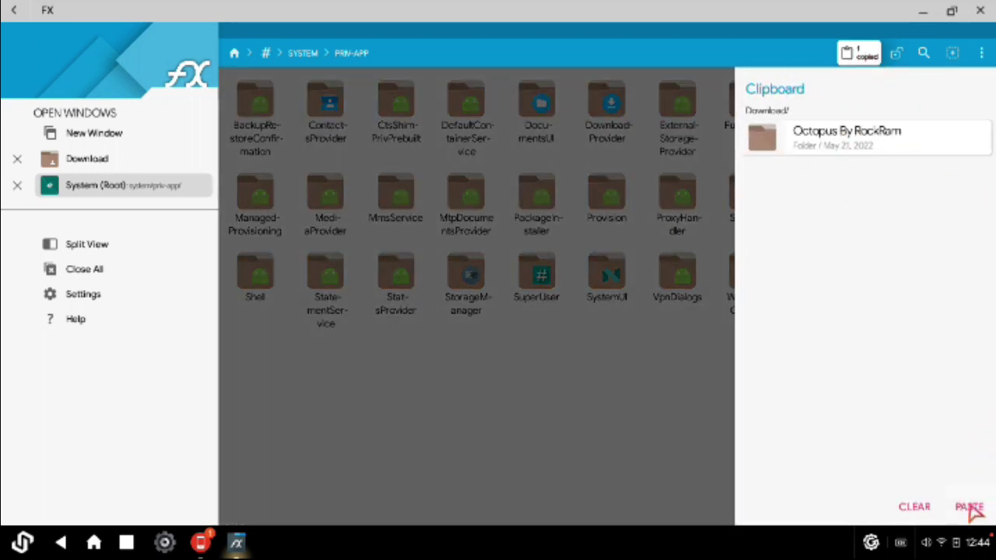
left_click(969, 506)
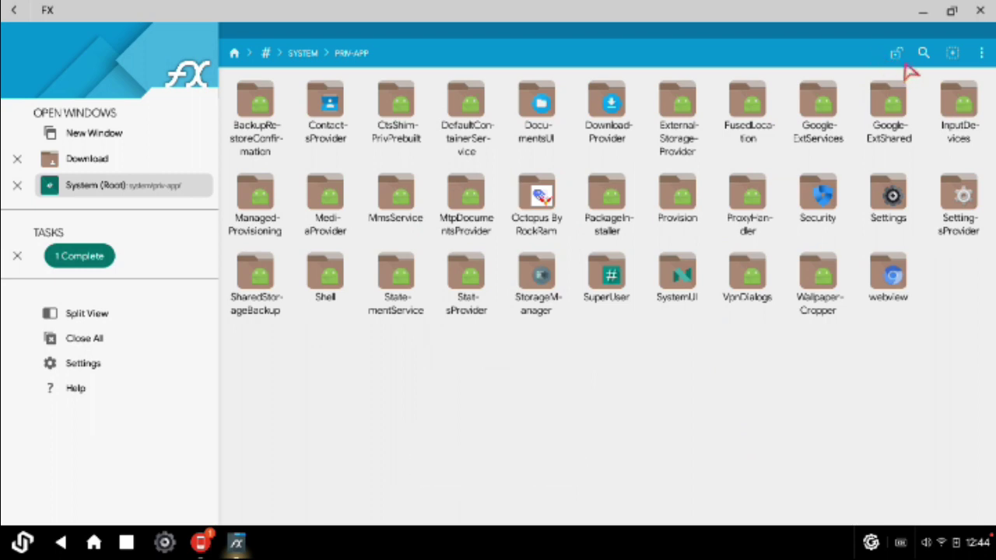
left_click(536, 216)
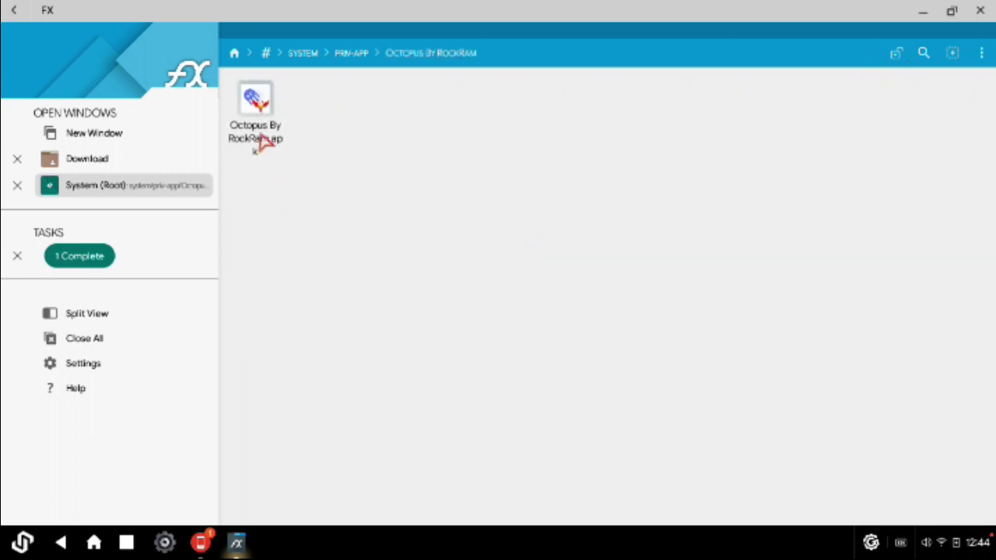
left_click(980, 11)
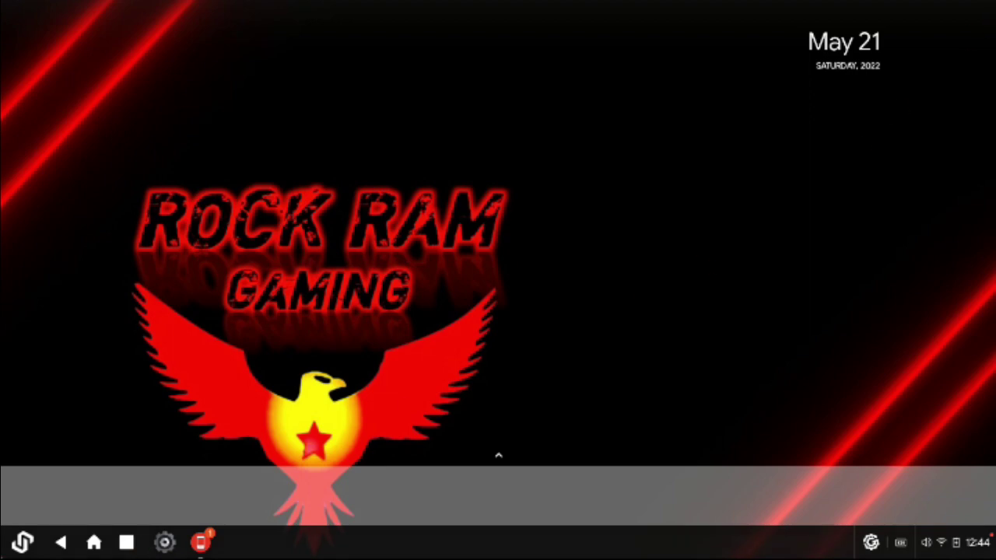
Restart the device to activate the newly copied Game Helper system app.
left_click(23, 542)
left_click(38, 497)
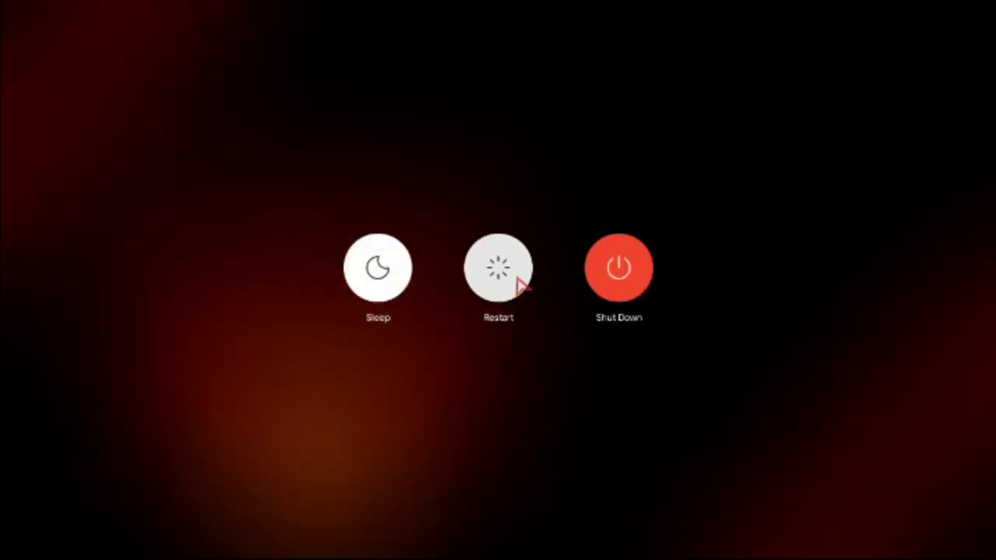
left_click(692, 274)
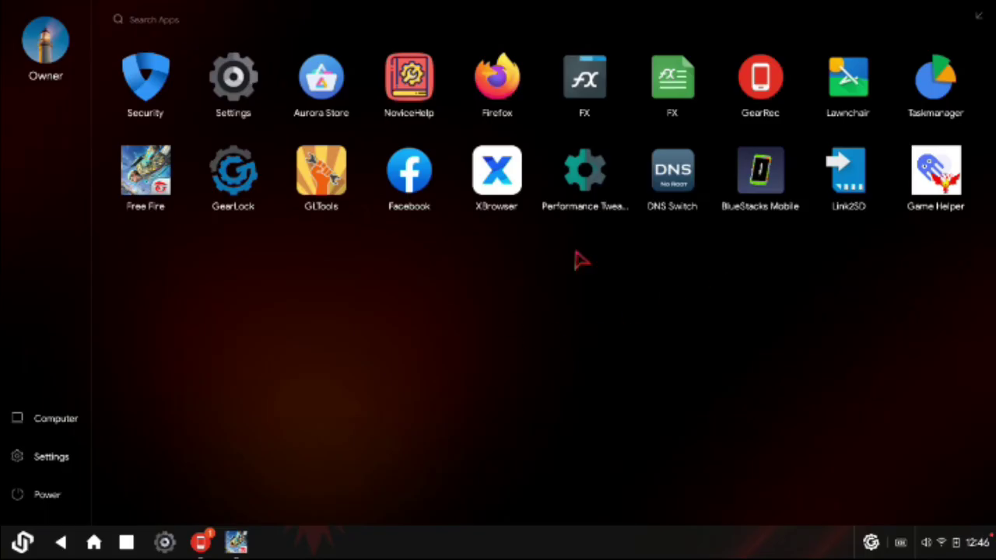
Add Free Fire to Game Helper's game list, open the game from there and dismiss the keyboard text input notice.
left_click(963, 190)
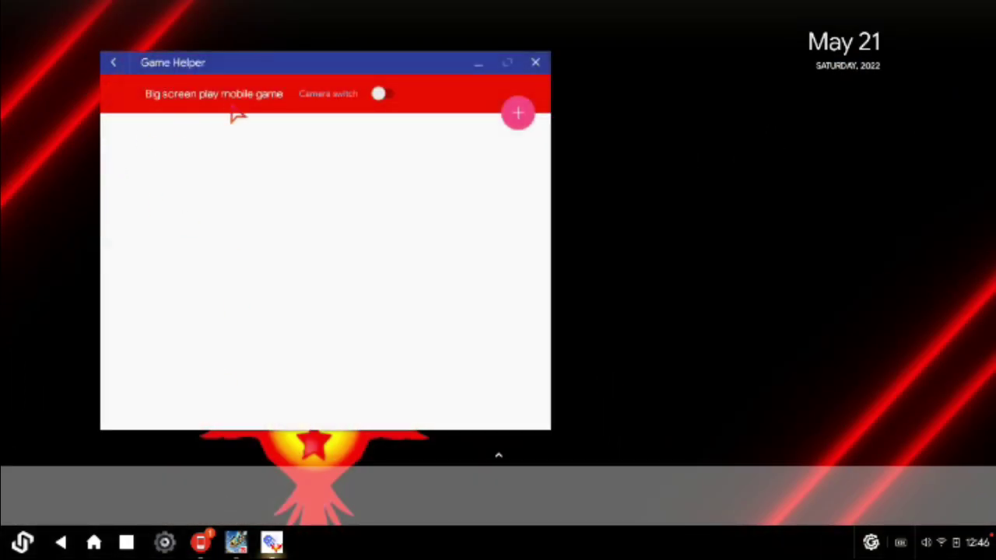
left_click(518, 114)
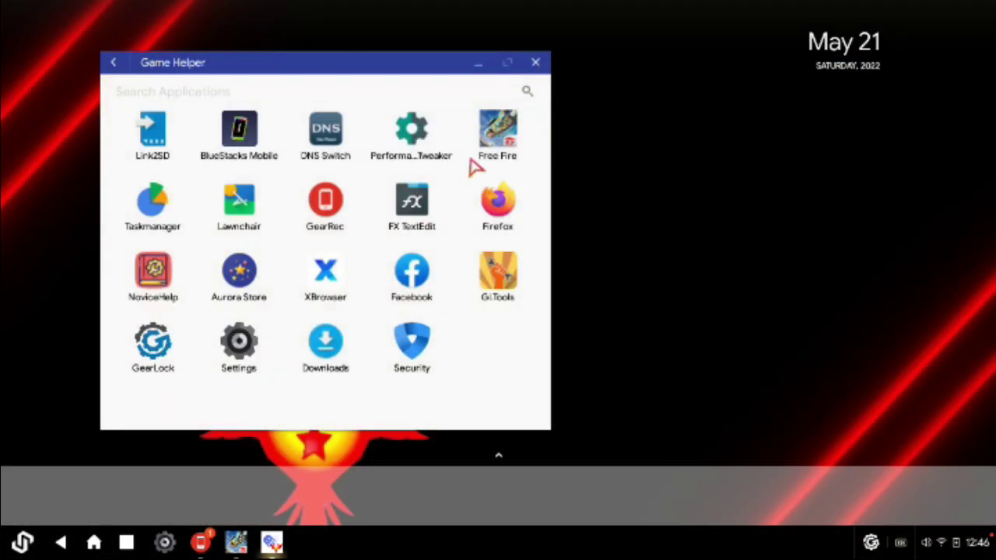
left_click(494, 136)
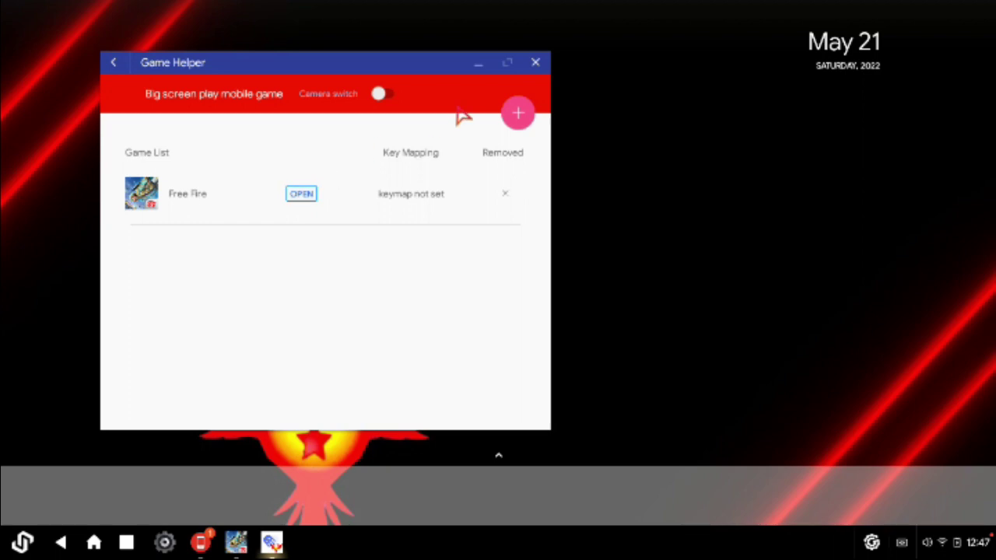
left_click(299, 194)
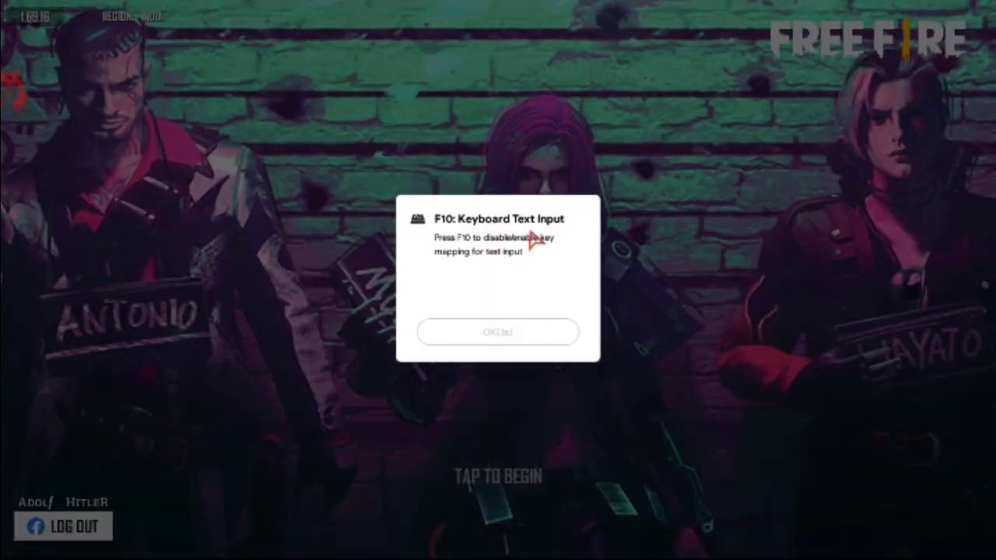
left_click(507, 337)
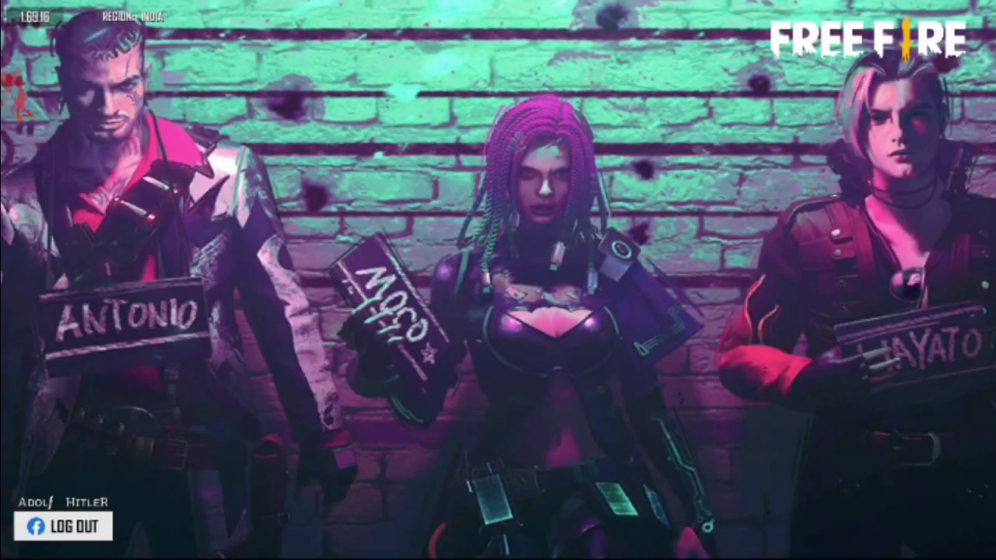
Switch the game's key mapping mode from Gamepad to Keyboard and save it.
key("F10")
left_click(426, 336)
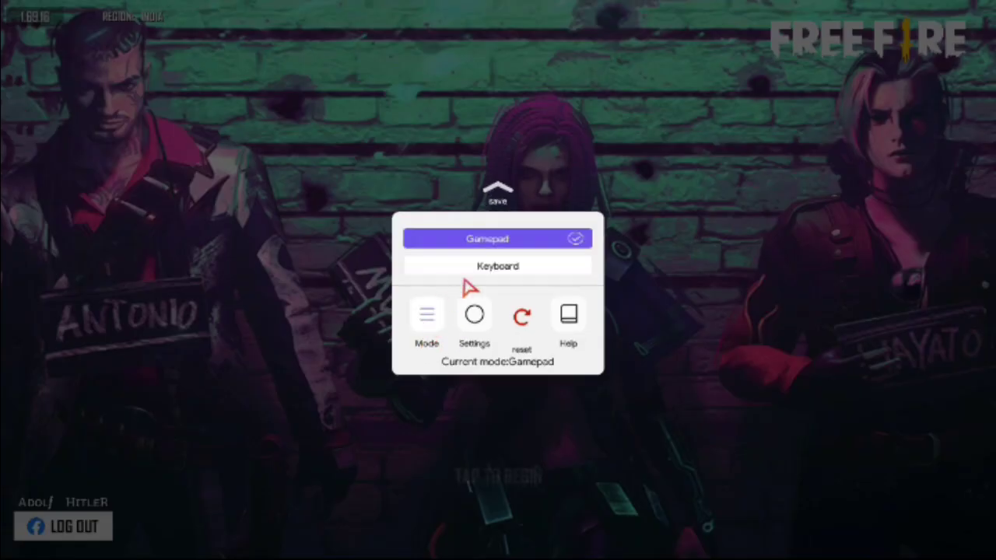
left_click(471, 270)
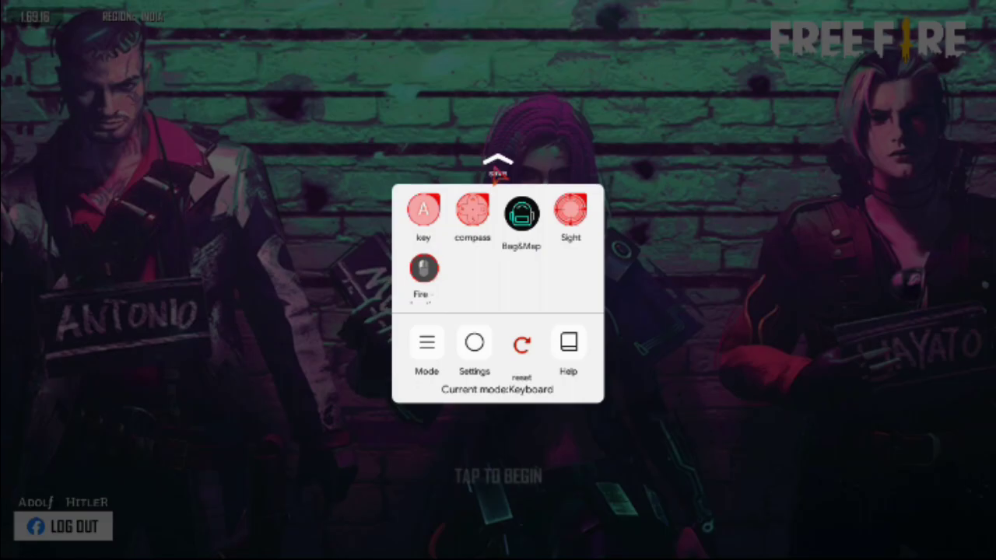
left_click(496, 167)
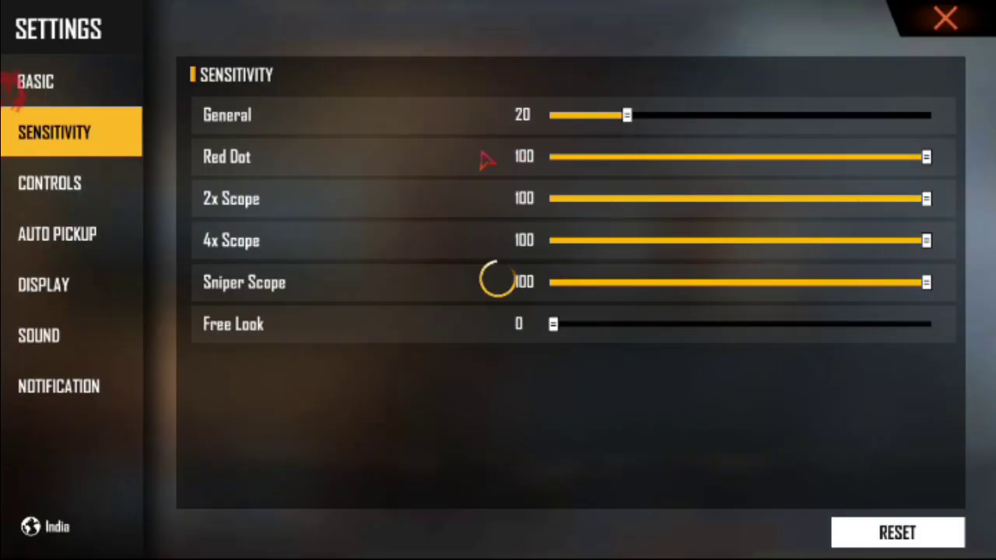
Review Free Fire's Controls settings, dismissing the daily rewards screens that interrupt.
left_click(74, 190)
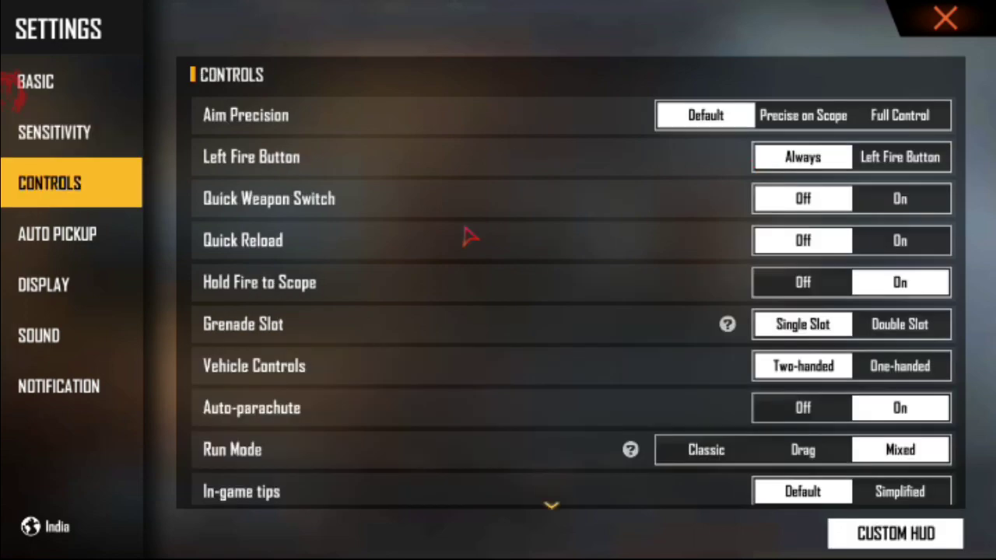
left_click_drag(758, 307, 678, 184)
left_click_drag(600, 342, 612, 169)
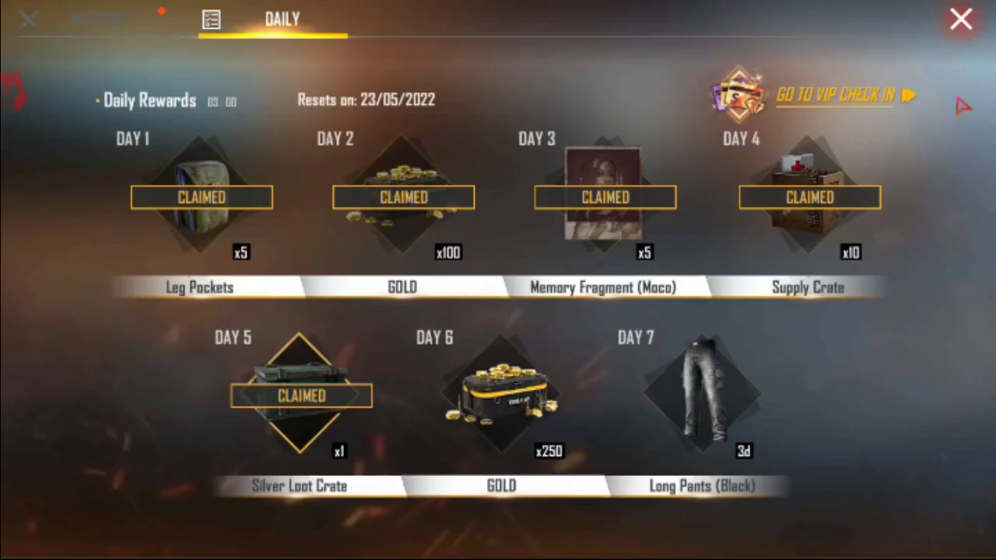
left_click(961, 24)
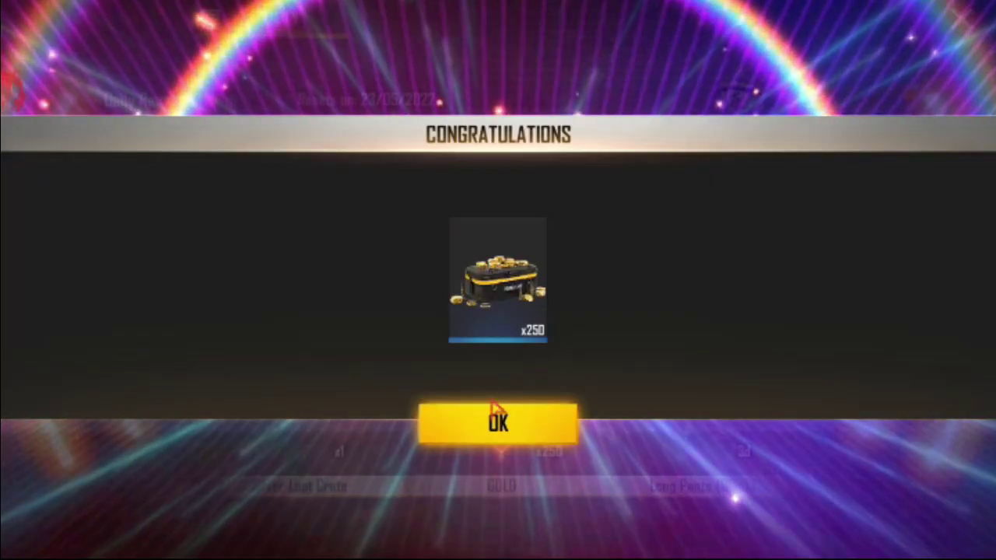
left_click(498, 420)
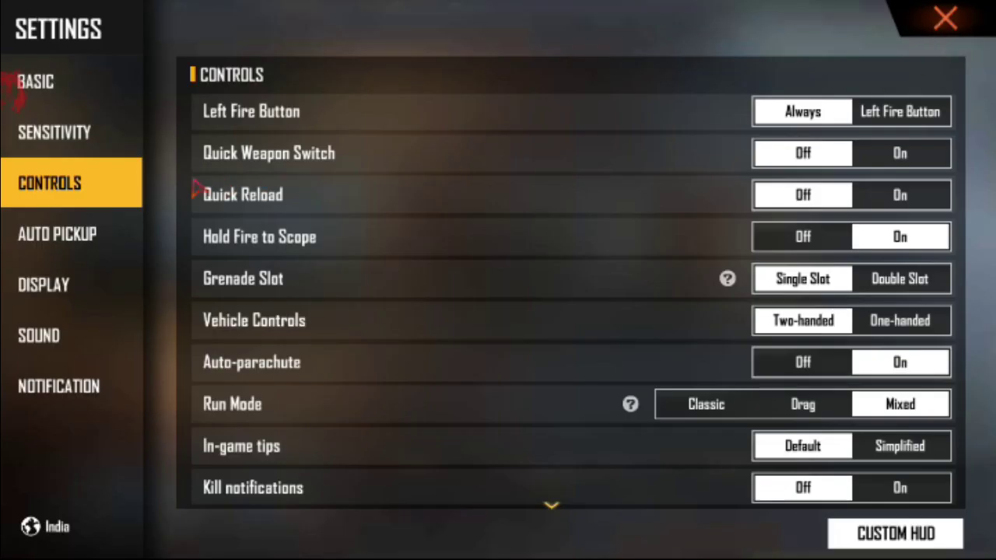
left_click_drag(306, 293, 344, 211)
left_click_drag(524, 357, 490, 555)
left_click_drag(532, 282, 550, 520)
scroll(532, 282, "down", 10)
scroll(605, 229, "up", 5)
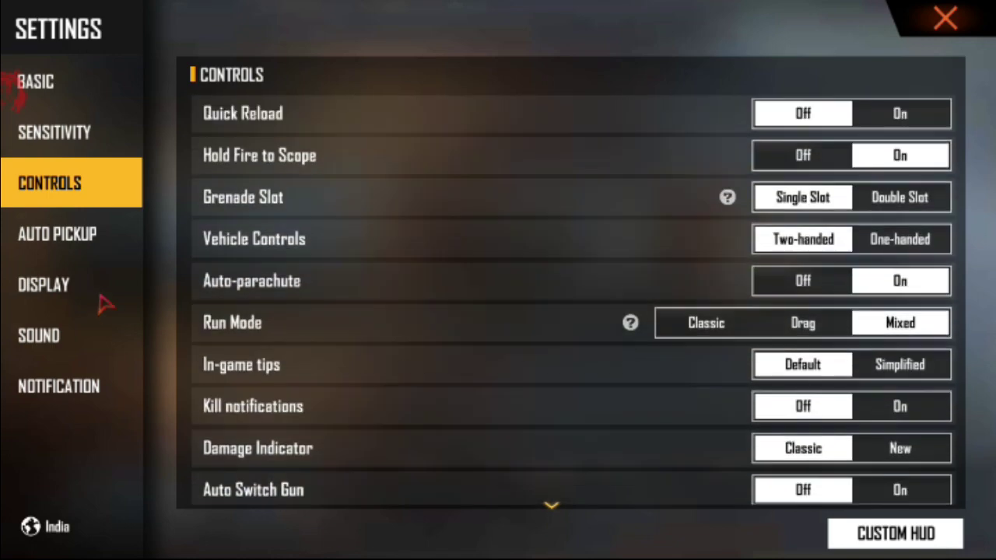
Examine the game's Display settings, including graphics, resolution, filter, FPS and minimap options.
left_click(32, 221)
left_click(92, 303)
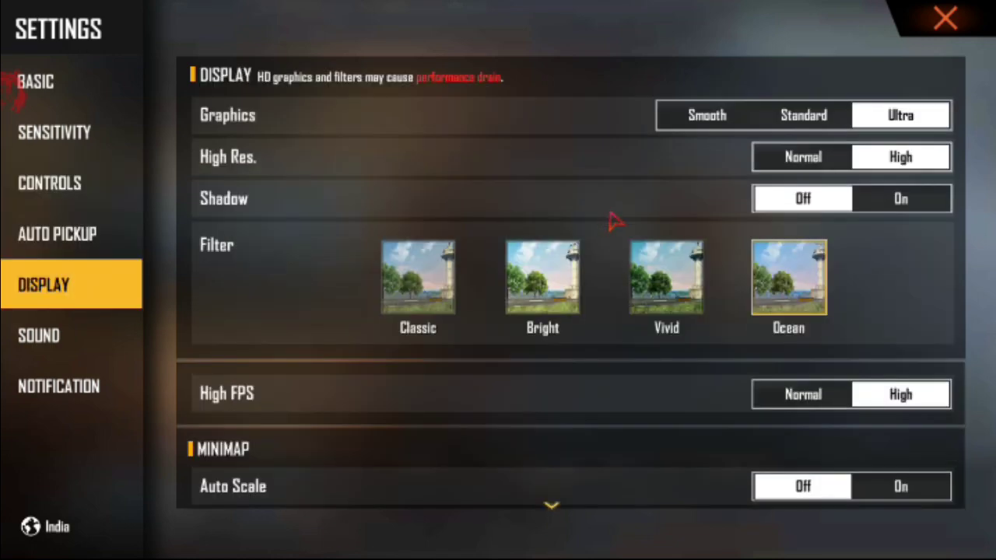
scroll(570, 433, "down", 3)
scroll(560, 409, "up", 3)
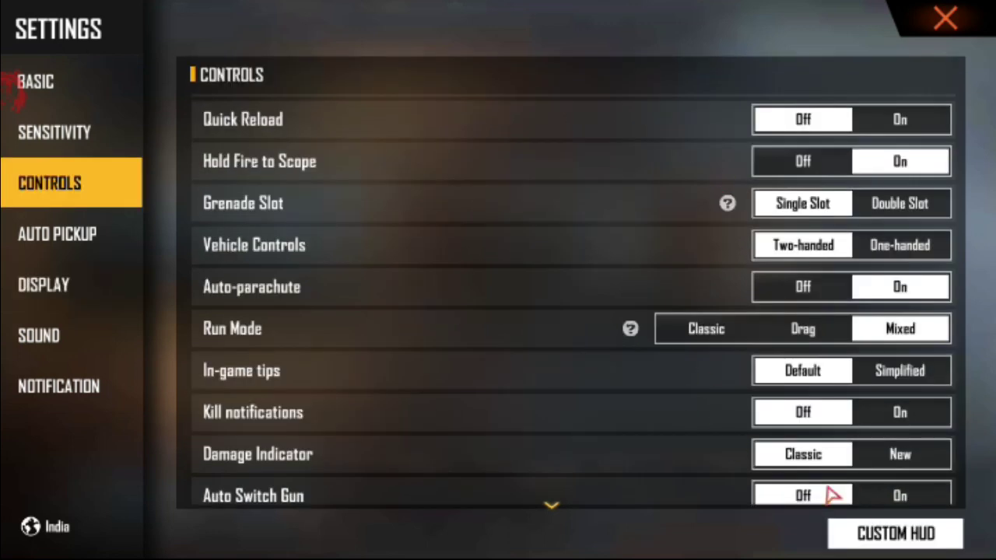
Open the Custom HUD editor and set the transparency of the running-figure button below the grenade slots to 100%.
left_click(893, 537)
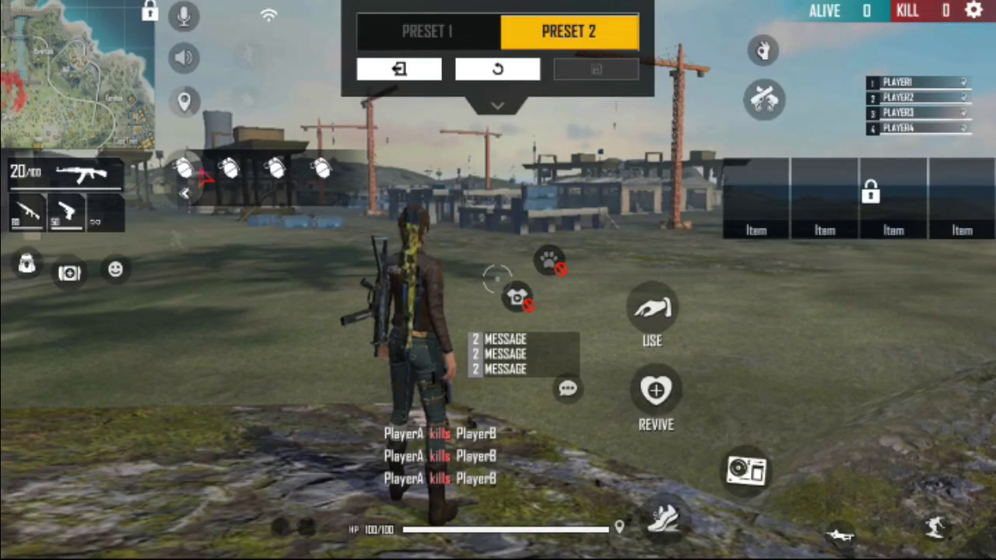
left_click(497, 105)
left_click_drag(362, 127, 634, 127)
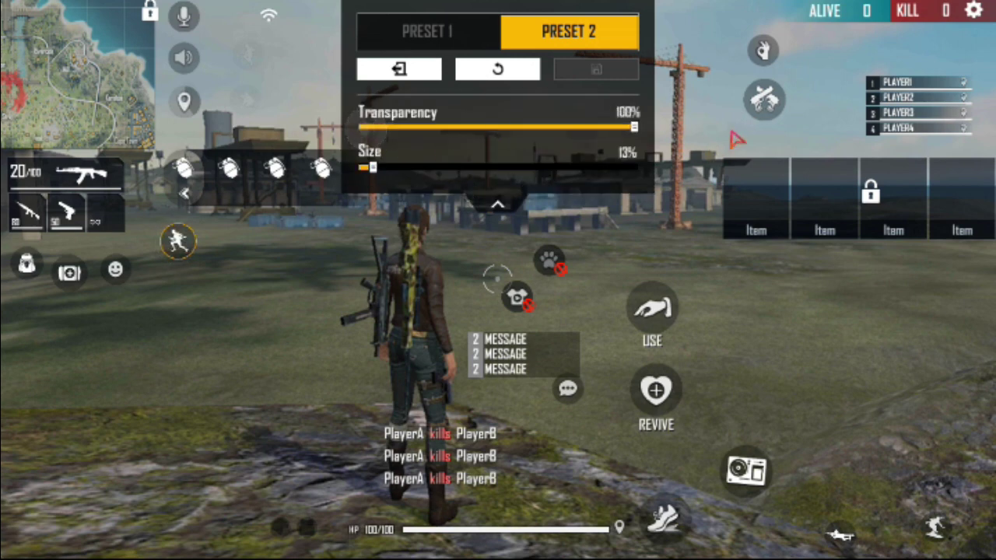
Set the two faded movement buttons beside the minimap to 100% transparency for the lower one and 89% for the upper one.
left_click(245, 97)
left_click_drag(374, 127, 634, 127)
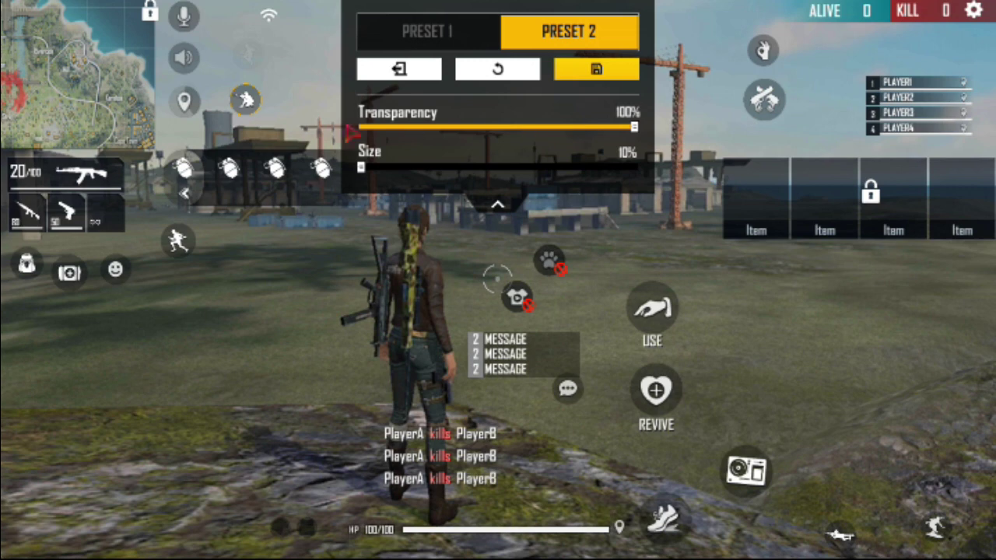
left_click(247, 53)
left_click_drag(372, 126, 602, 126)
left_click(682, 404)
left_click(736, 370)
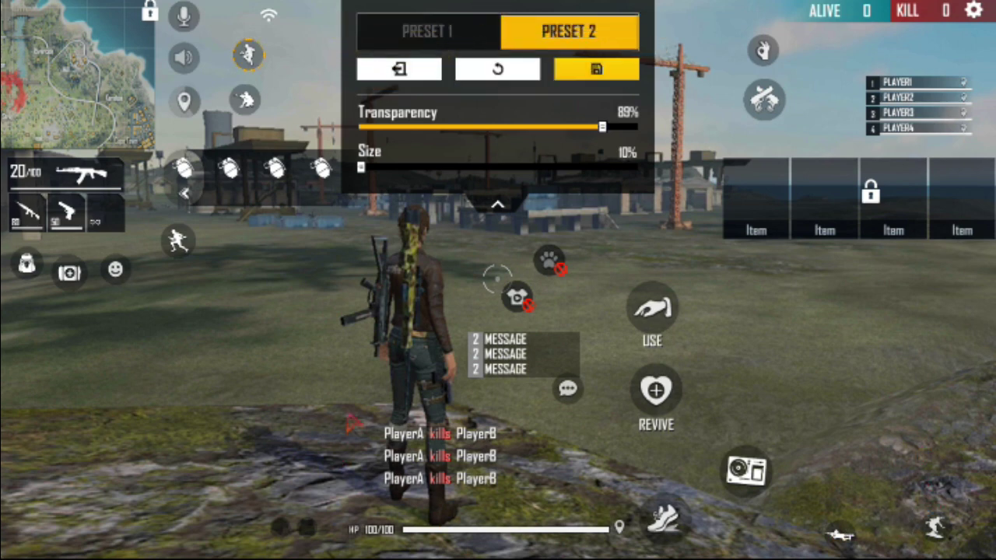
Set the transparency of the hidden knife-icon button and the crosshair button below it to 100%.
left_click(355, 429)
left_click_drag(366, 129, 735, 134)
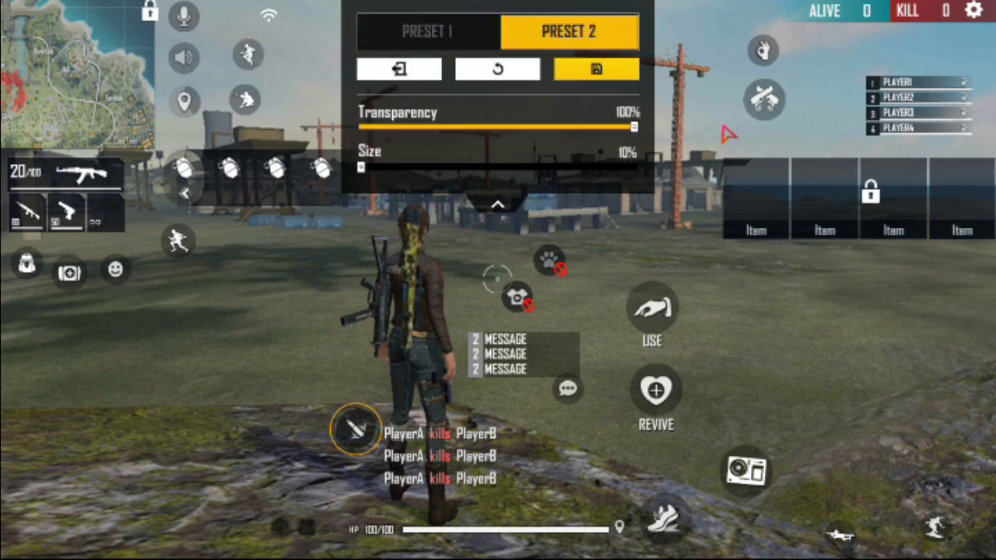
left_click(355, 535)
left_click_drag(370, 122, 657, 126)
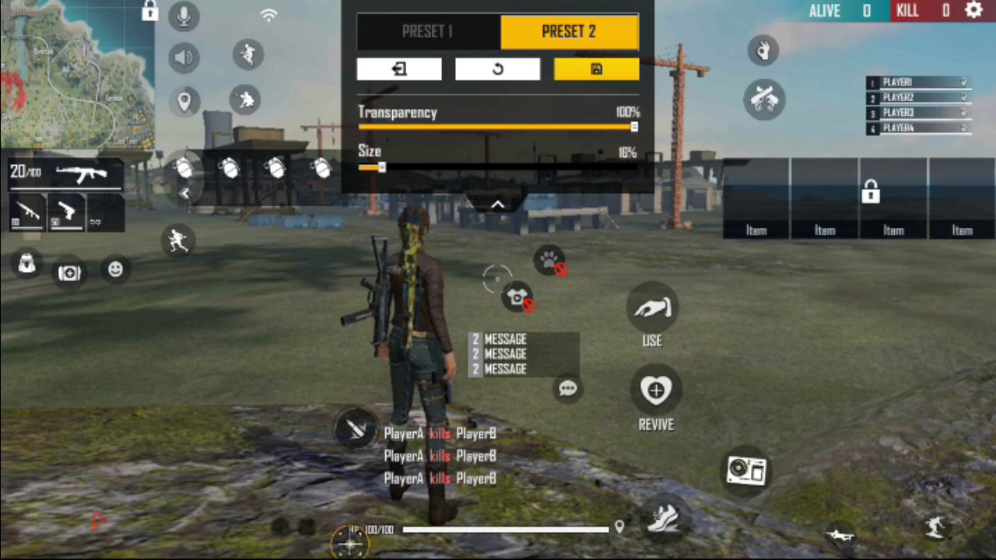
Set the crosshair button's size to 10% and reject the incoming team invite with further invites blocked for 5 minutes.
left_click_drag(381, 167, 360, 167)
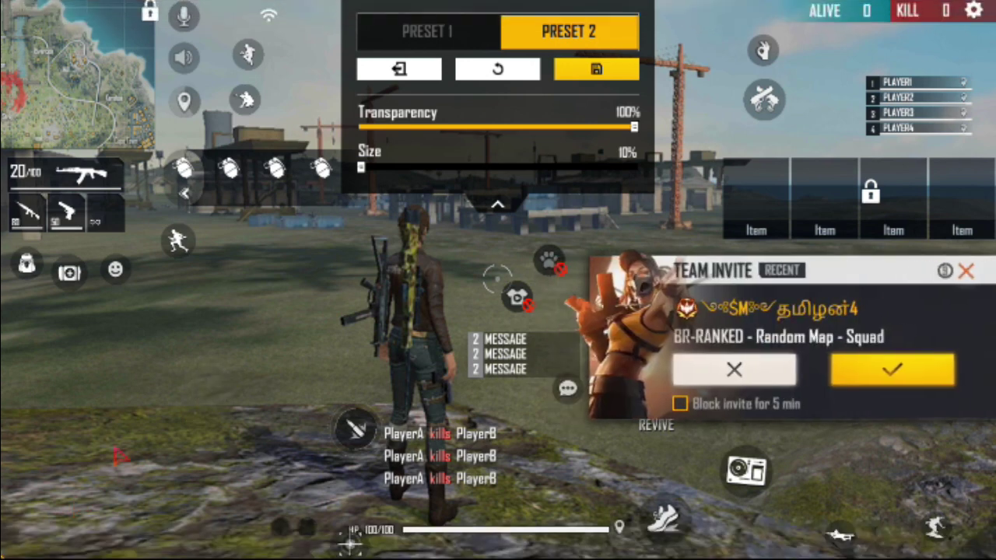
left_click(682, 403)
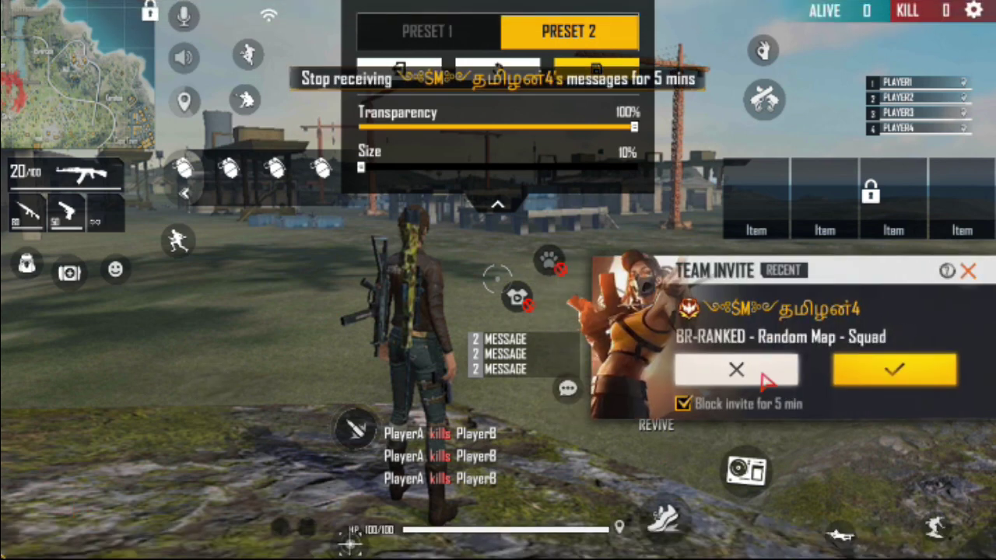
left_click(736, 370)
Set the transparency of the selected HUD control to 10% and save Preset 2.
left_click_drag(93, 433, 141, 391)
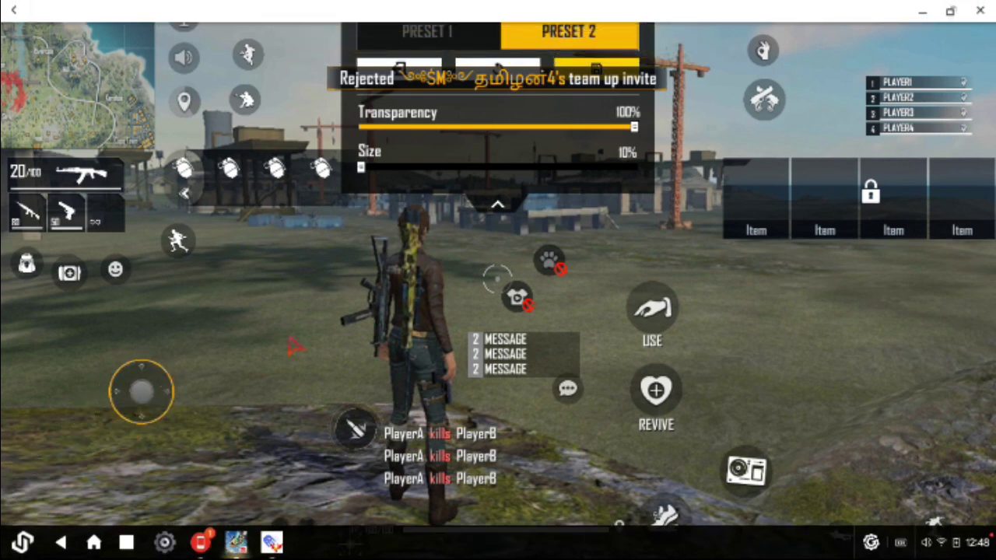
left_click_drag(184, 365, 22, 554)
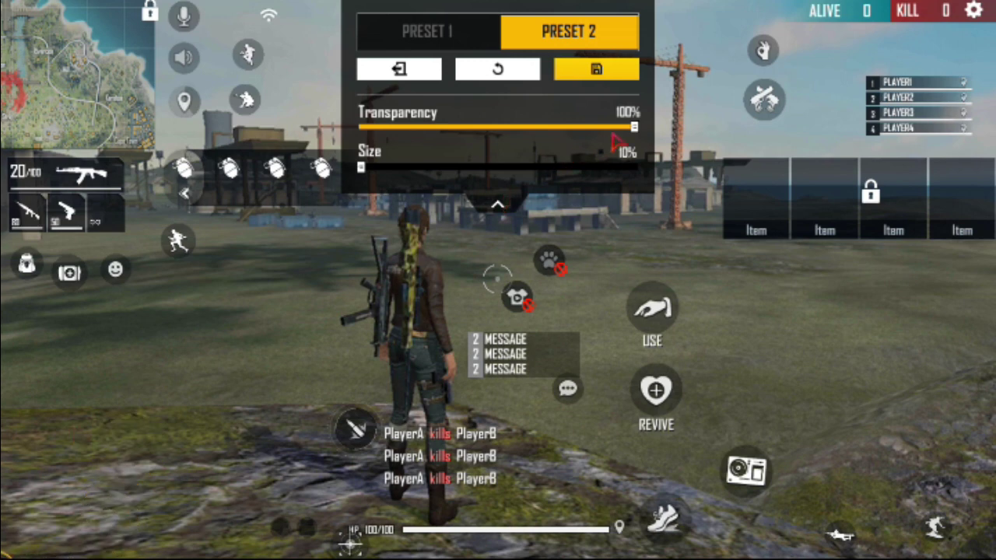
left_click_drag(628, 131, 359, 129)
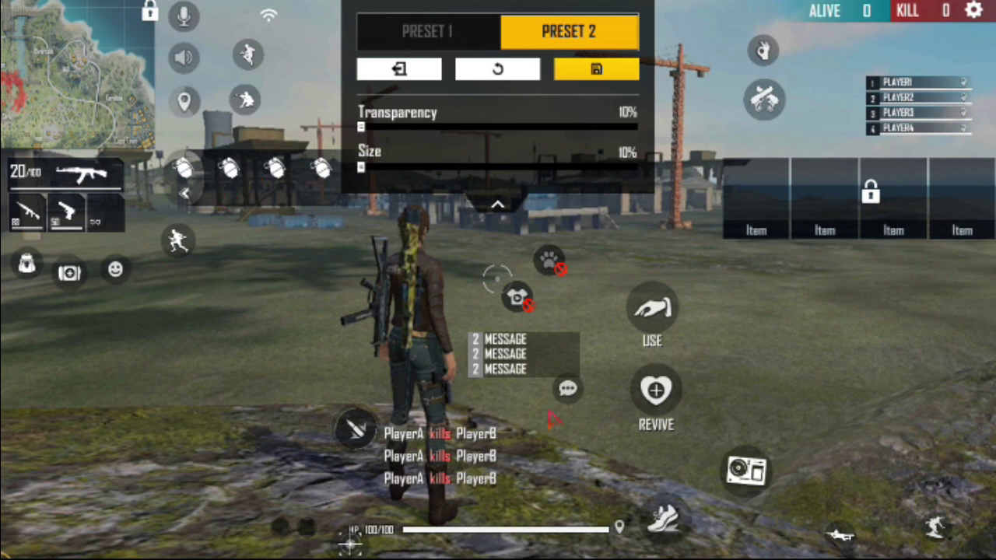
left_click(597, 74)
Open the Game Helper key-mapping editor over the HUD and add a row of 13 blank key buttons.
left_click(890, 533)
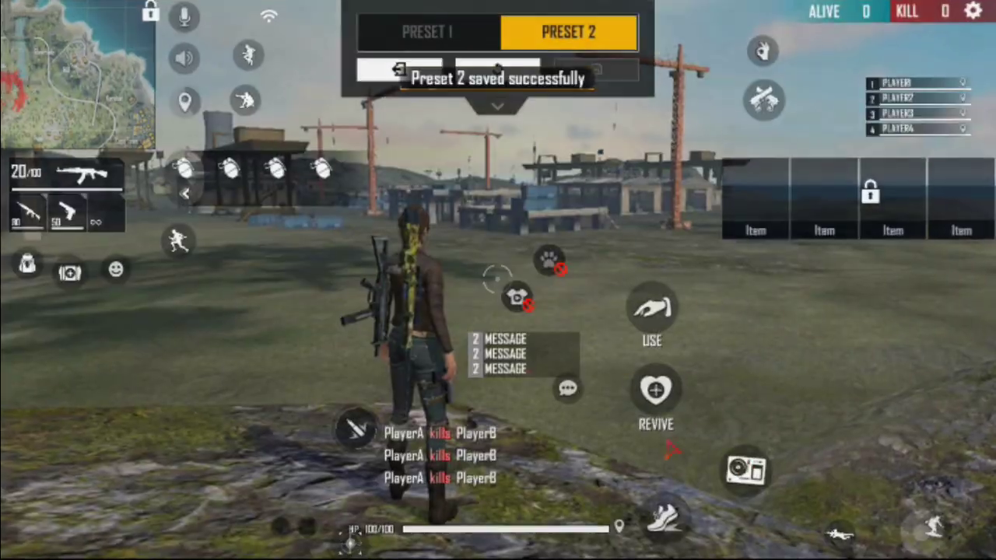
left_click(15, 103)
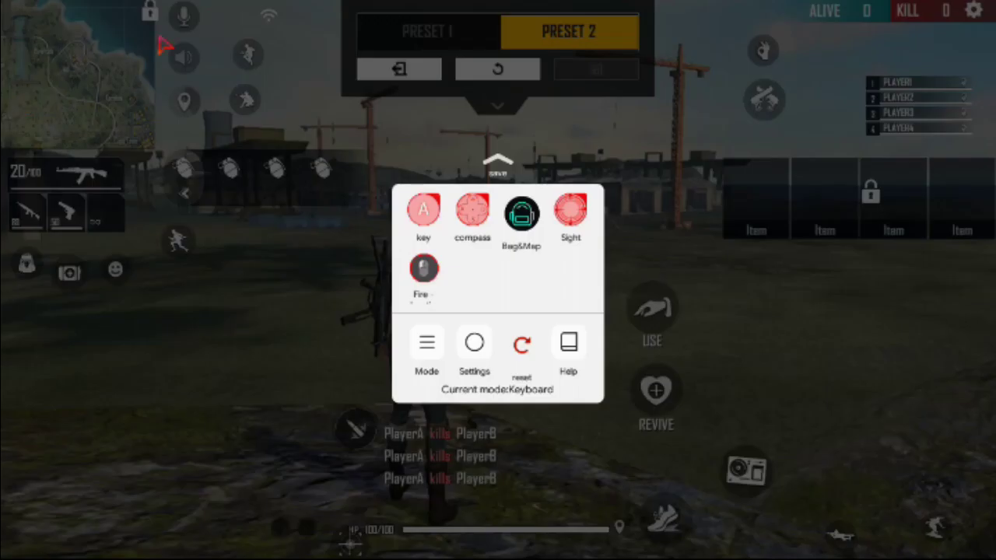
left_click(423, 217)
left_click(423, 217)
left_click(423, 217)
left_click(423, 217)
left_click(423, 217)
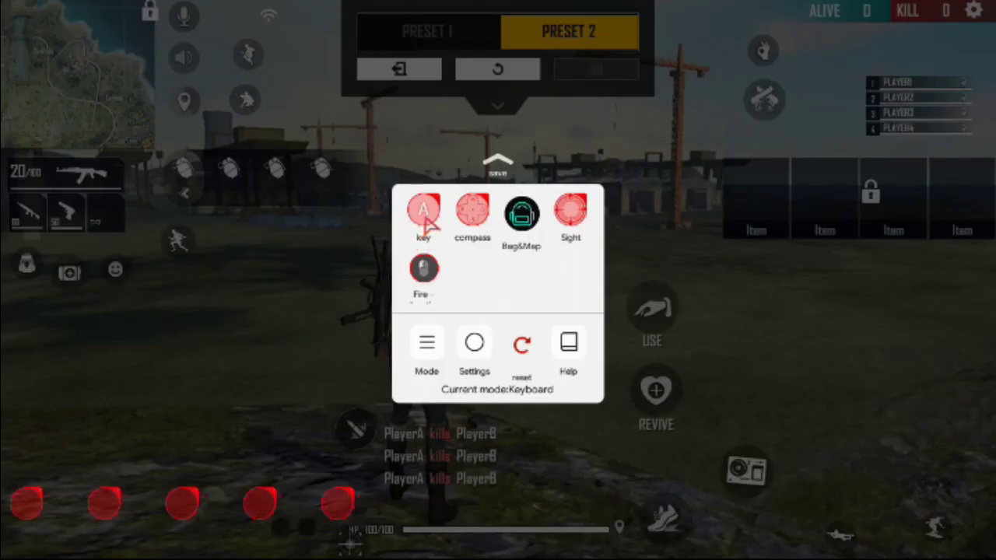
left_click(424, 217)
double_click(424, 217)
left_click(425, 217)
Add the WASD compass, a Sight control and a Fire control to the mapping.
left_click(476, 225)
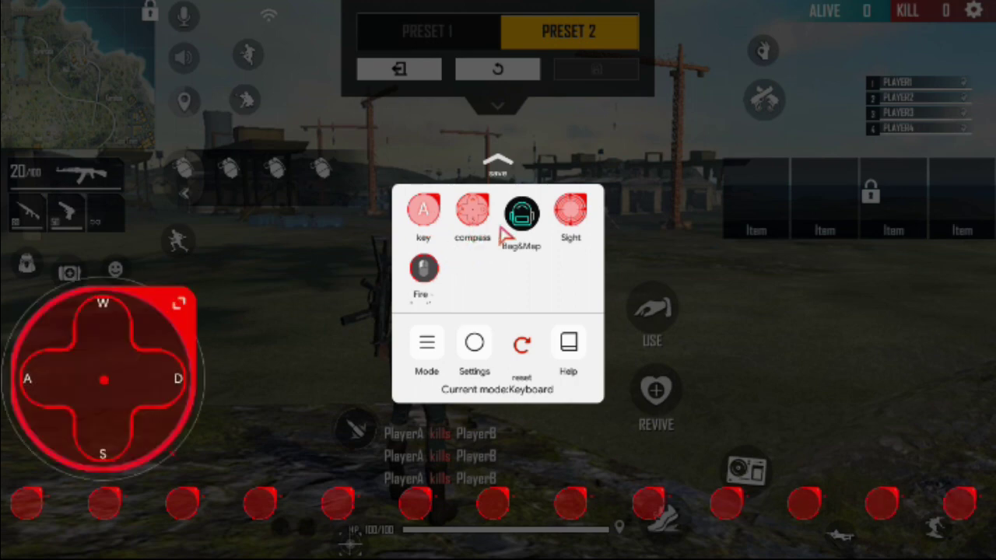
left_click(570, 221)
left_click(430, 273)
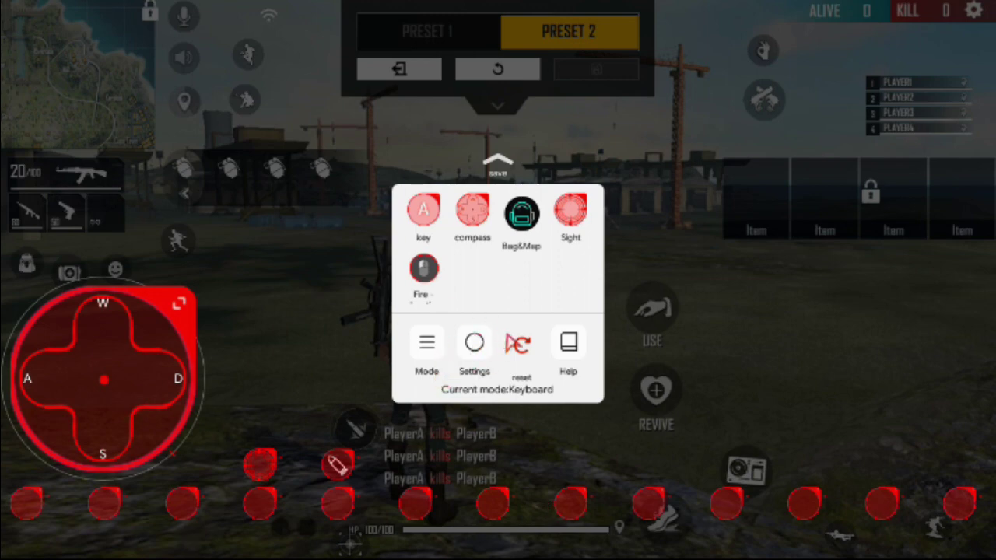
Map R to the large weapon slot, F, T and E to the three slots below it, ALT to the backpack and X to the medkit.
left_click_drag(109, 507, 60, 175)
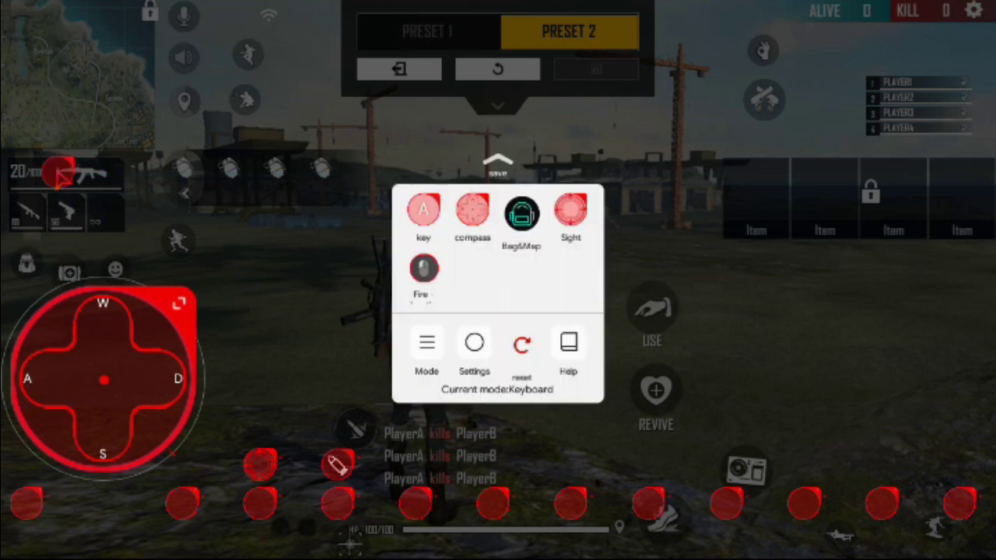
left_click_drag(182, 503, 24, 217)
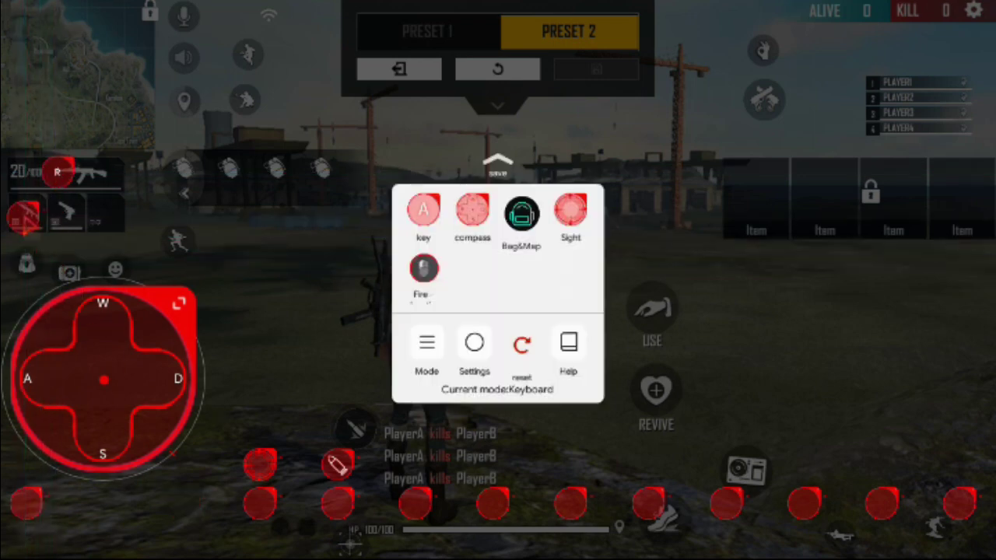
left_click_drag(260, 503, 67, 217)
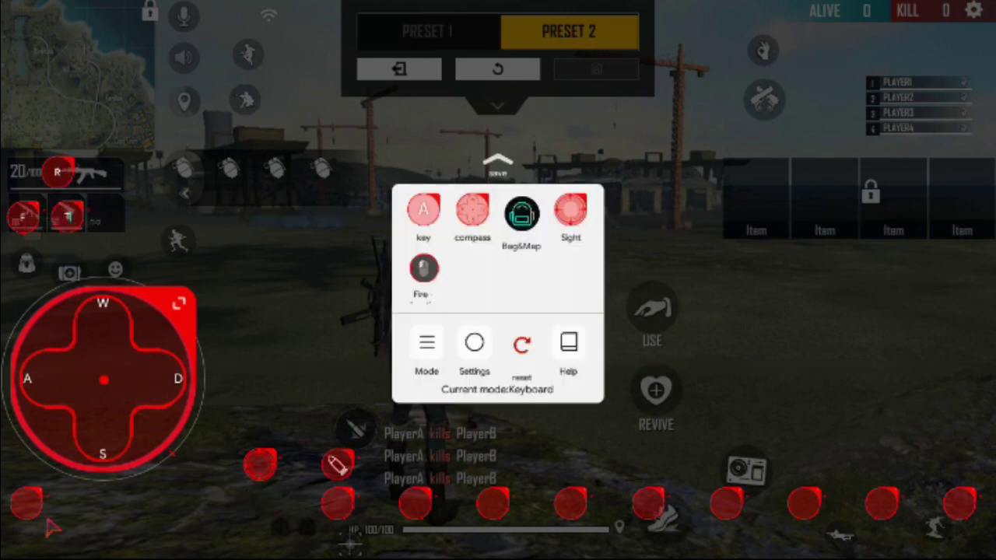
left_click_drag(26, 503, 103, 217)
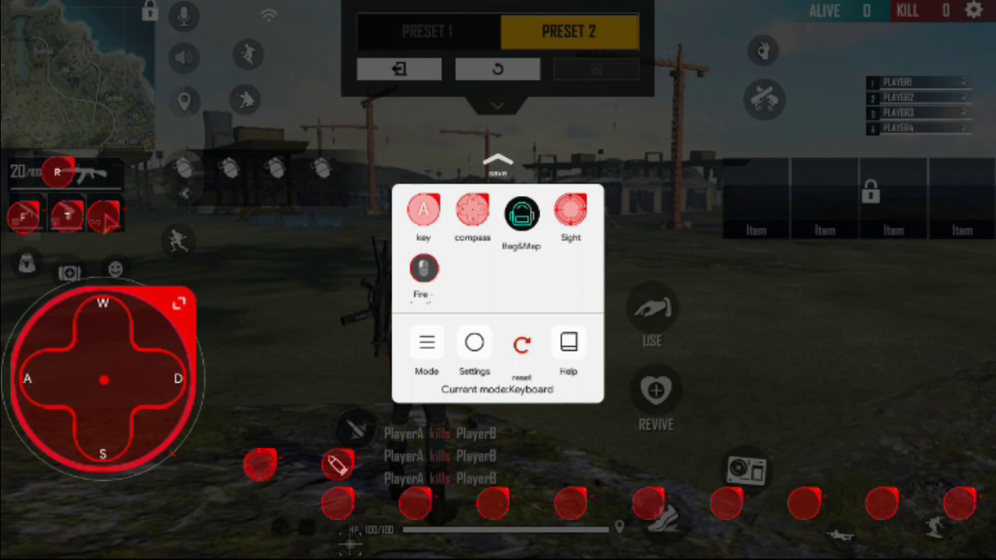
left_click_drag(337, 503, 24, 264)
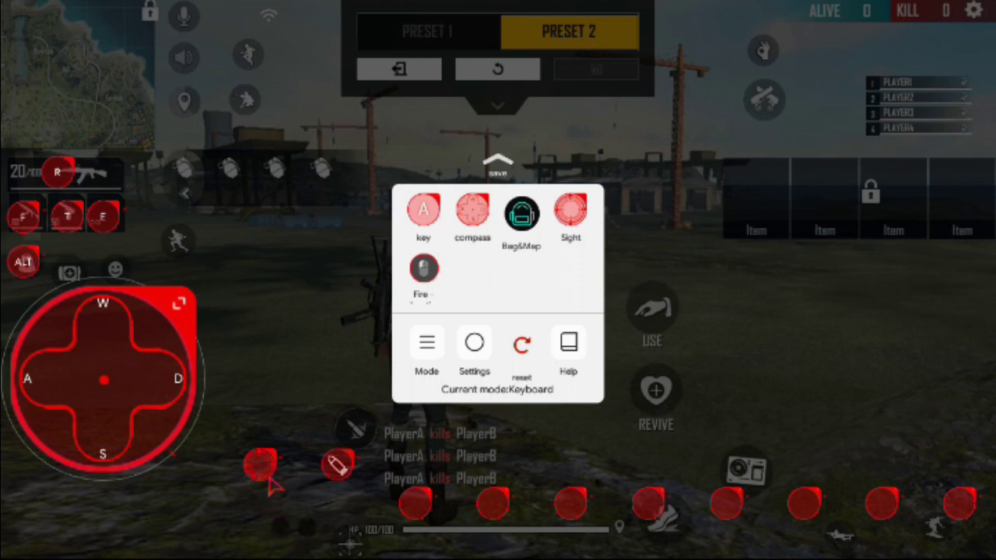
left_click_drag(415, 504, 70, 274)
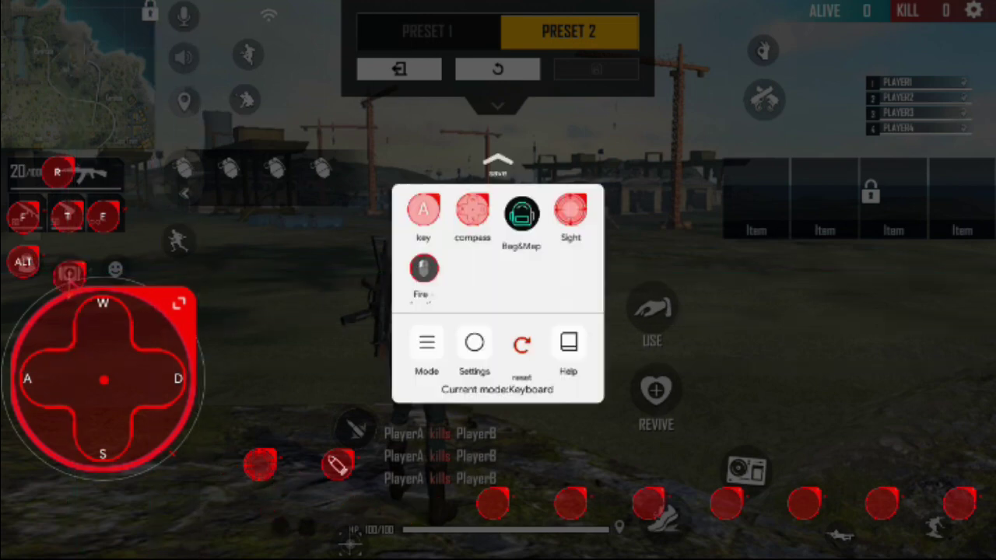
Shrink the WASD compass and move it to the lower-left corner of the game view.
left_click_drag(150, 386, 155, 461)
left_click_drag(183, 378, 96, 440)
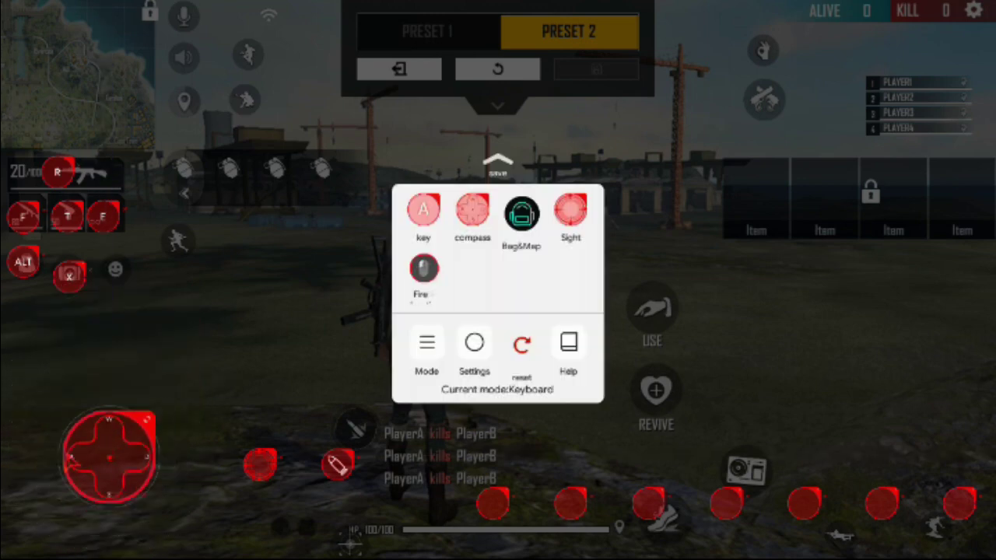
left_click_drag(101, 474, 123, 510)
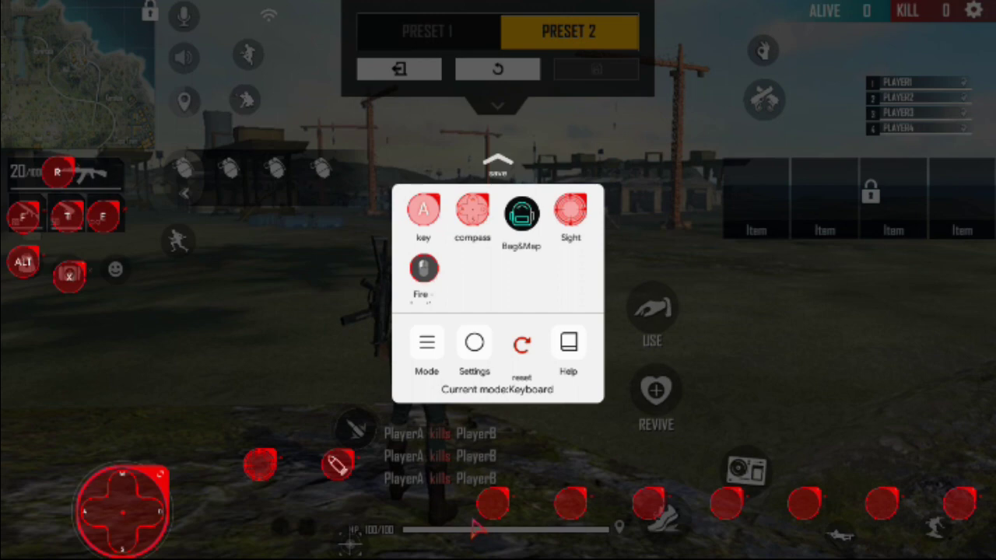
Map 3 to the emote button and MOUSE2 to the crosshair button, and place the Fire control on the knife button.
left_click_drag(484, 512, 121, 276)
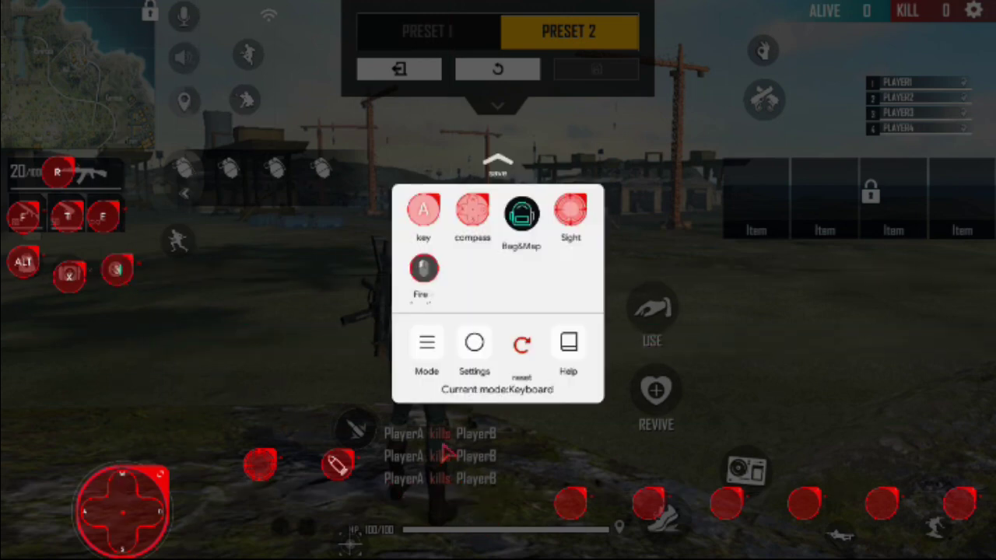
left_click_drag(561, 514, 351, 540)
right_click(354, 544)
left_click_drag(337, 464, 358, 425)
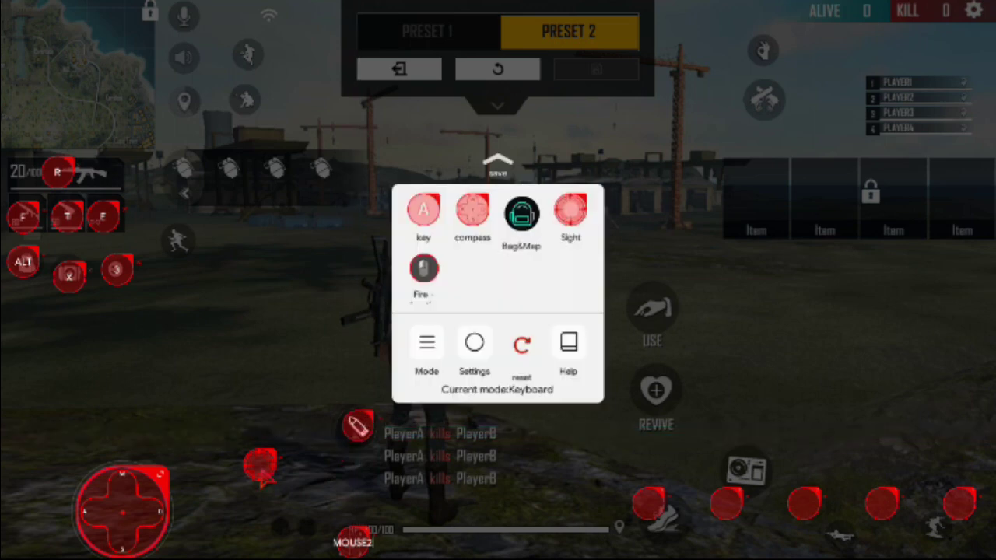
Map V to the boombox-like button, H to the USE button and B to the REVIVE button.
left_click_drag(648, 503, 745, 470)
left_click_drag(723, 505, 651, 311)
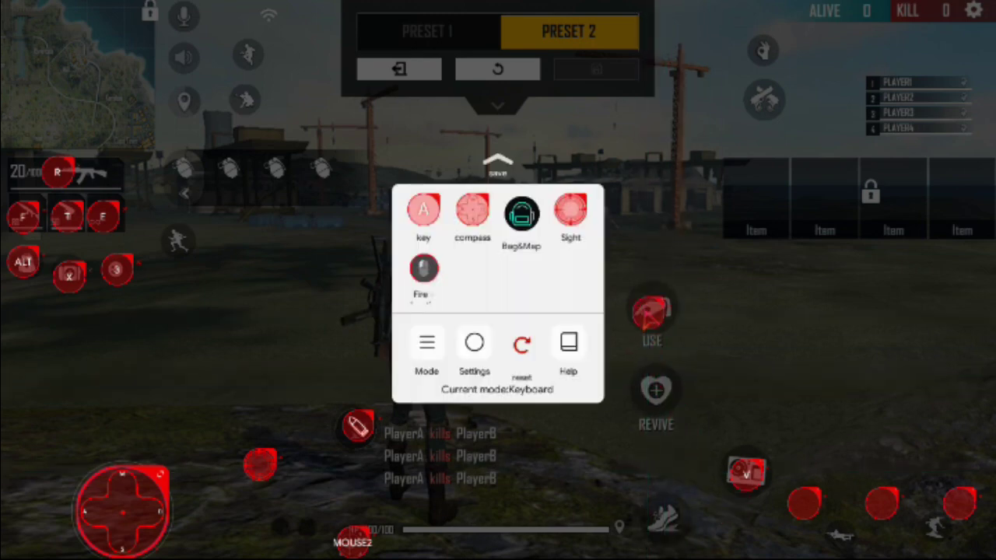
left_click_drag(805, 506, 655, 391)
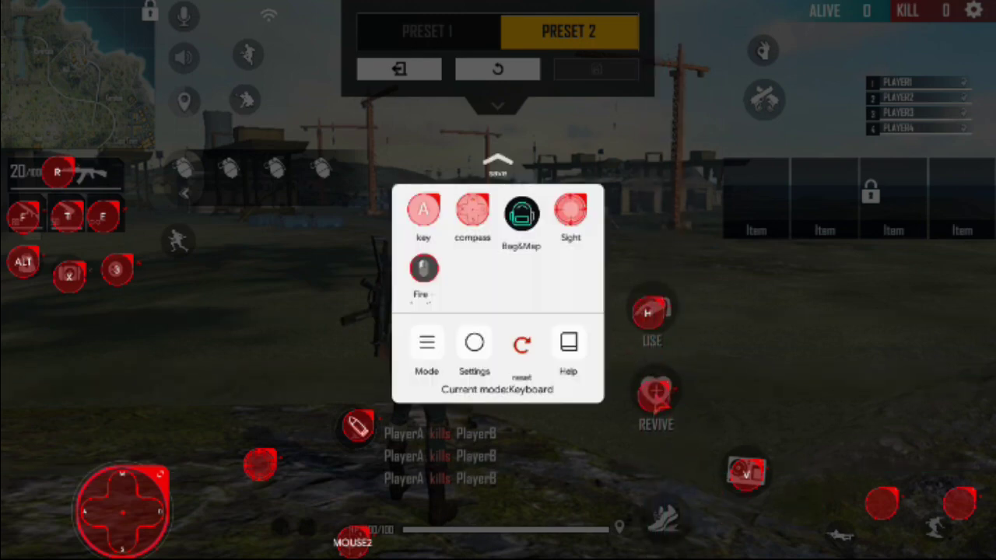
Map H to the fourth Item slot, accepting the duplicate key value, and G to the third Item slot.
left_click_drag(879, 506, 957, 202)
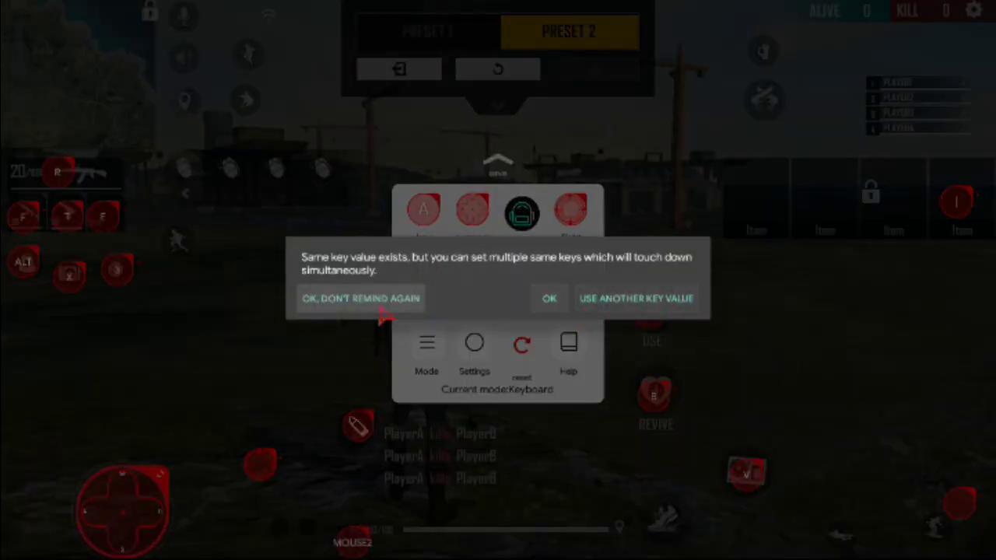
left_click(550, 298)
left_click_drag(959, 502, 890, 203)
key("g")
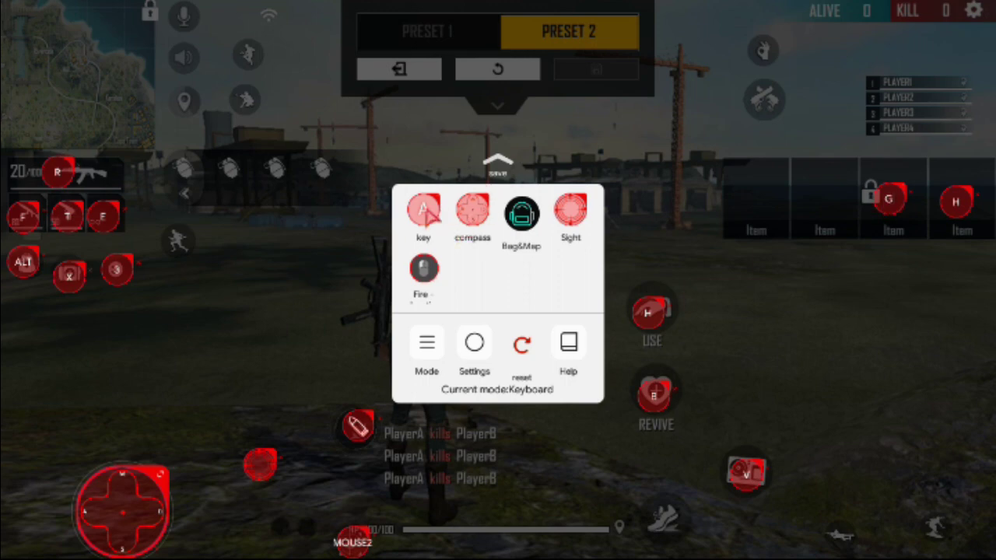
Map SHIFT to the running-figure button, G to the first grenade slot, and C and SPACE to the lower and upper movement buttons beside the minimap.
left_click_drag(491, 506, 175, 242)
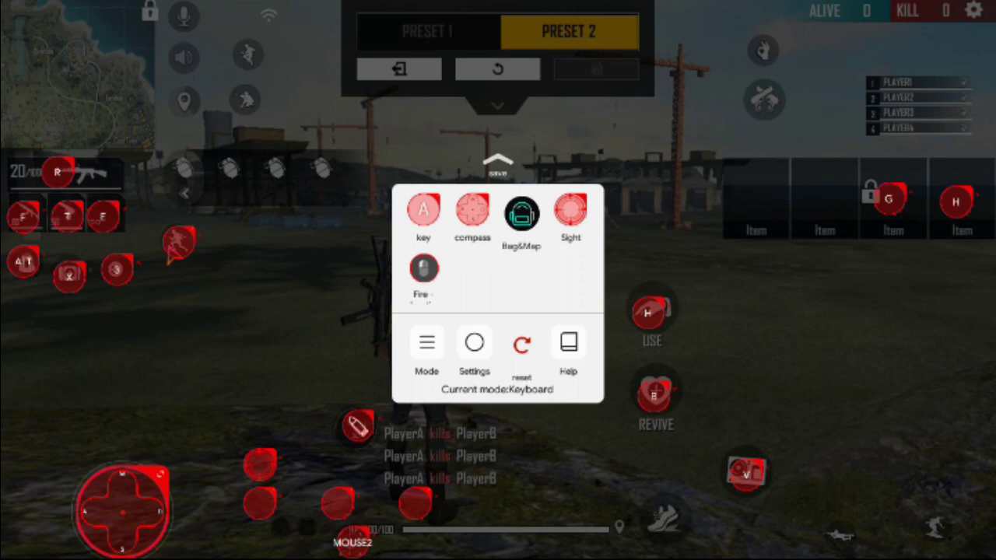
left_click_drag(337, 503, 180, 170)
left_click_drag(260, 503, 247, 98)
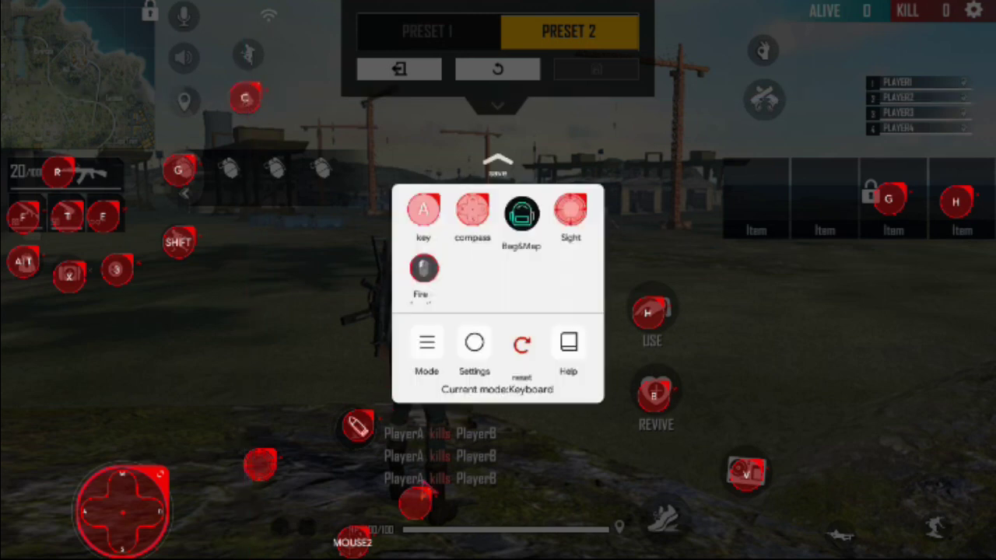
left_click_drag(417, 503, 249, 56)
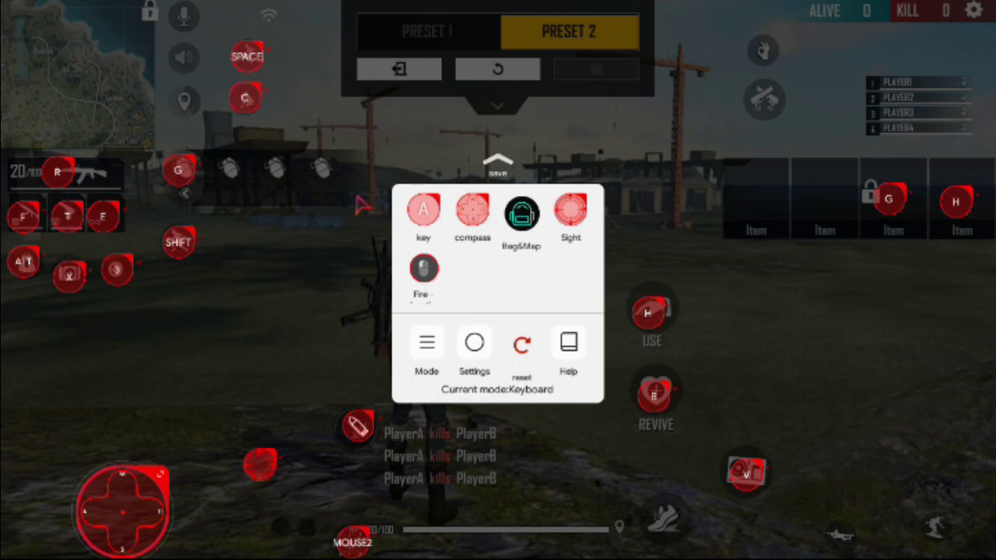
Add three more keys, mapping 5 to the microphone button and MOUSE3 to both the crossed-weapons button and the prone button.
left_click(421, 217)
left_click_drag(260, 510, 184, 15)
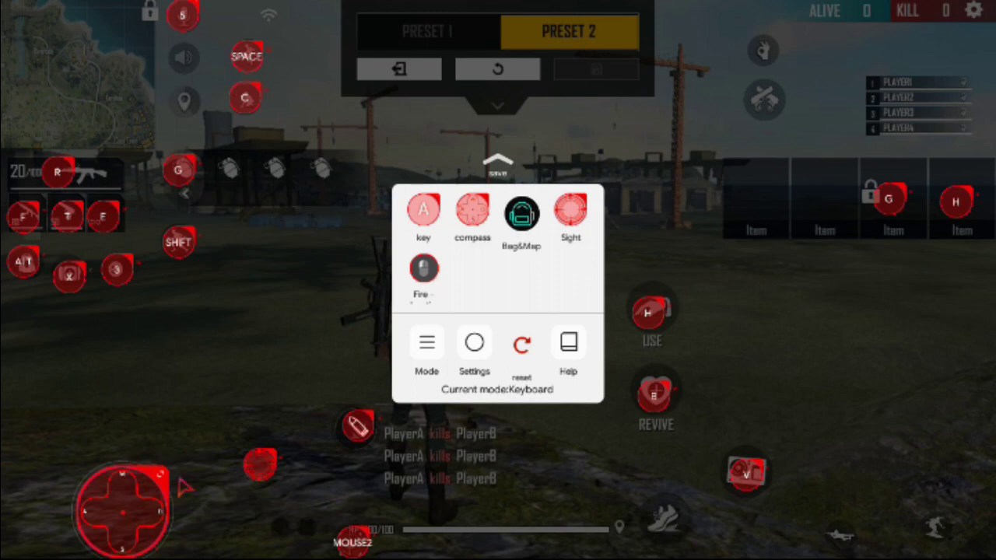
left_click(420, 223)
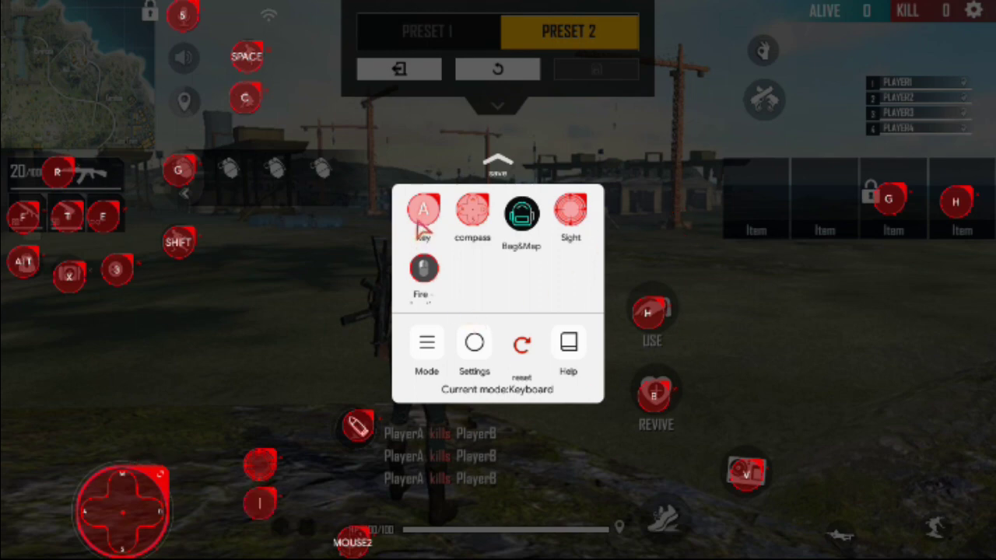
left_click(418, 221)
mouse_move(334, 502)
left_mouse_down()
mouse_move(725, 227)
mouse_move(765, 101)
left_mouse_up()
middle_click(765, 101)
mouse_move(259, 517)
left_mouse_down()
mouse_move(710, 471)
mouse_move(835, 540)
mouse_move(842, 532)
left_mouse_up()
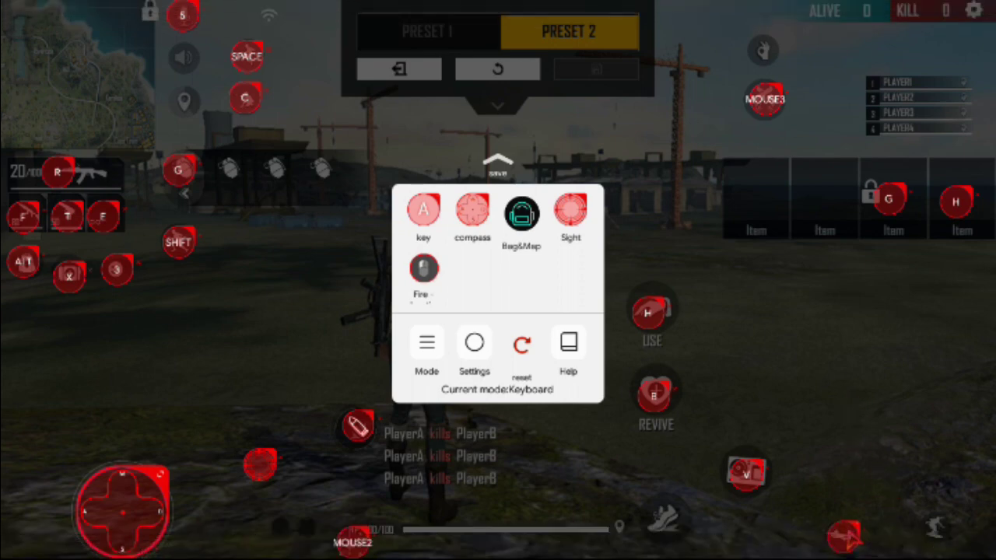
middle_click(846, 537)
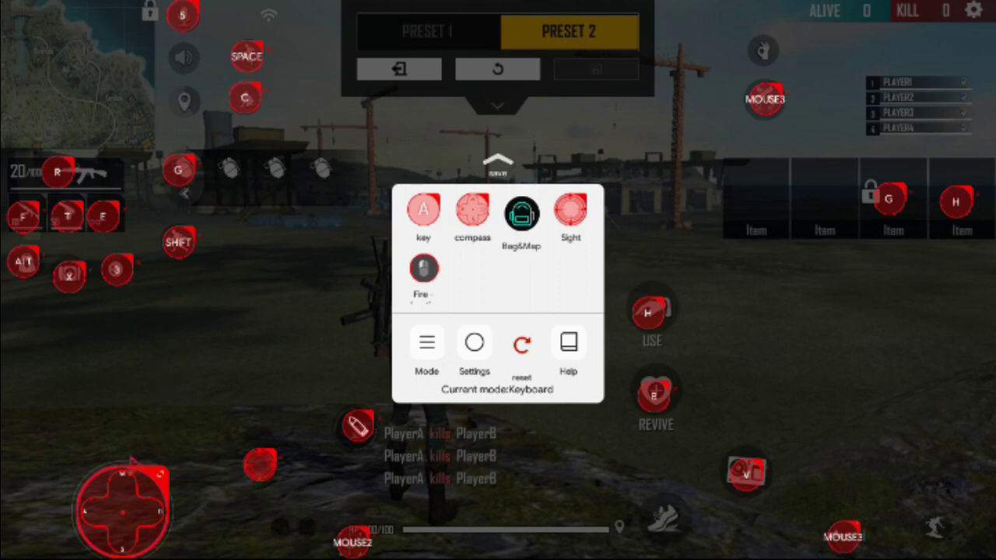
Move the Sight control to the empty area below the Item slots and fine-tune the positions of the compass and the fourth slot's H key.
left_click_drag(151, 495, 151, 520)
left_click_drag(263, 461, 863, 303)
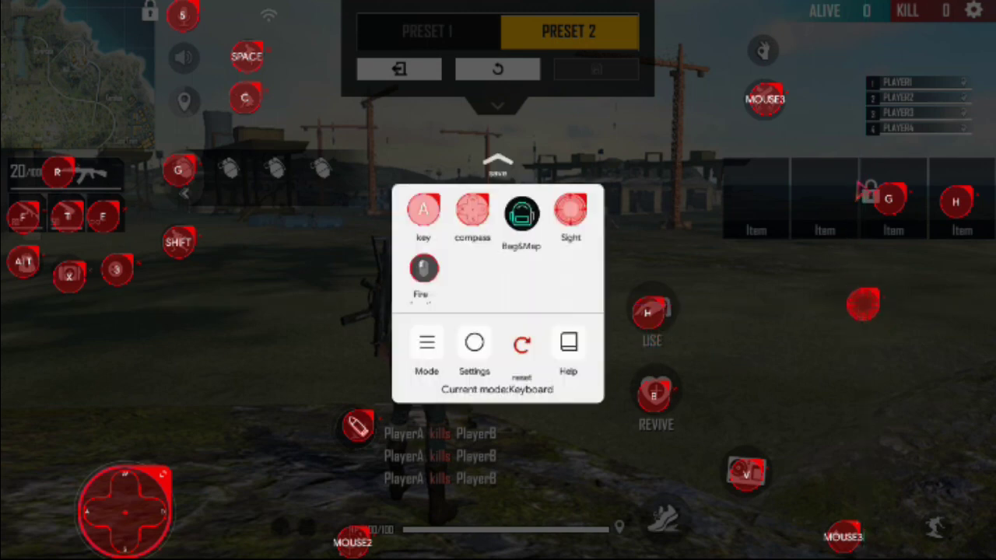
mouse_move(863, 303)
left_mouse_down()
mouse_move(859, 294)
mouse_move(864, 306)
left_mouse_up()
left_click_drag(968, 206, 971, 202)
mouse_move(133, 484)
left_mouse_down()
mouse_move(116, 488)
mouse_move(132, 490)
left_mouse_up()
left_click_drag(142, 532, 144, 539)
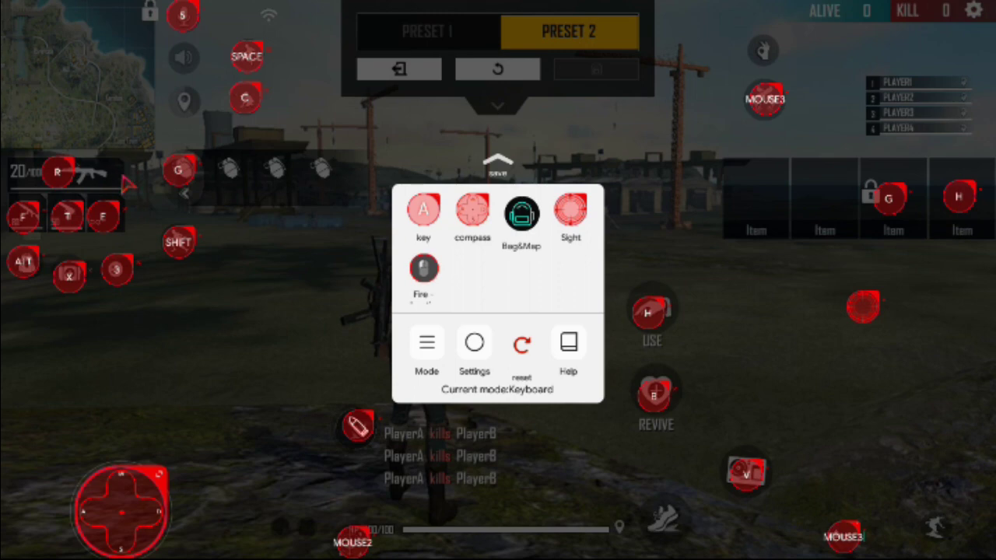
Enlarge the WASD compass well beyond its original size and save the key layout.
left_click_drag(156, 477, 797, 274)
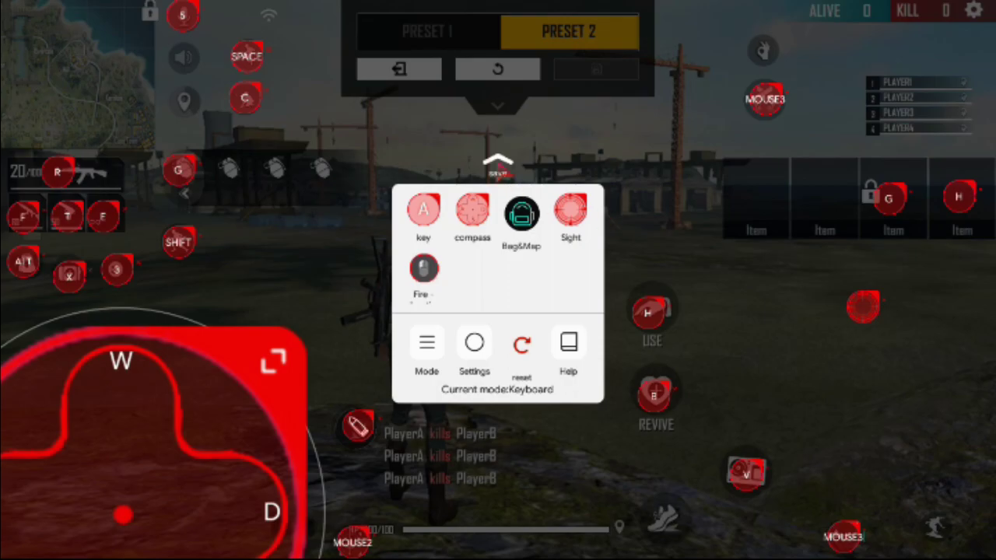
left_click(498, 165)
Reopen the mapping editor's settings and lower Button Opacity to its minimum.
left_click(3, 99)
left_click(475, 345)
left_click_drag(497, 220, 411, 241)
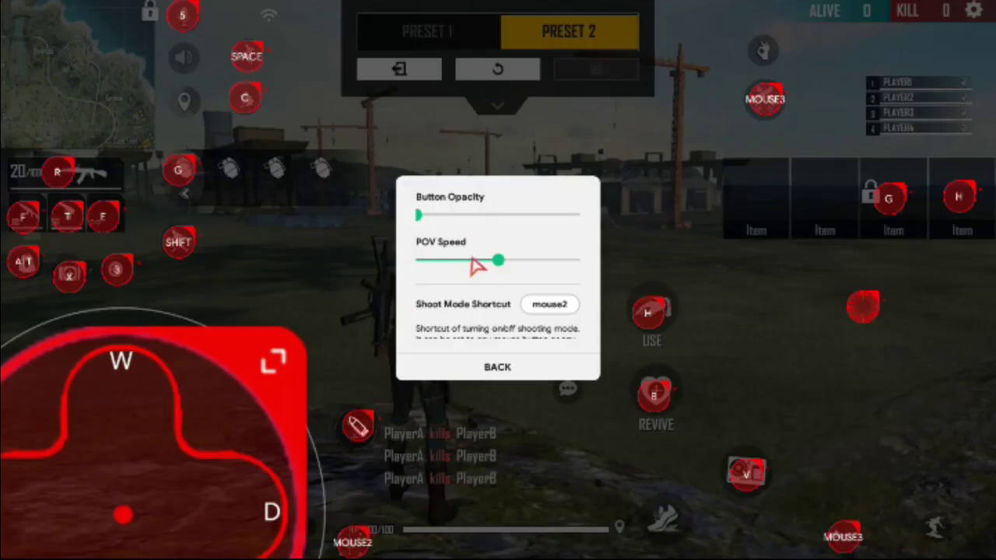
Set the Shoot Mode Shortcut to CTRL, reassign the same key once more in the mapping settings, and save the key layout.
mouse_move(499, 259)
left_mouse_down()
mouse_move(465, 262)
mouse_move(498, 261)
left_mouse_up()
left_click(553, 309)
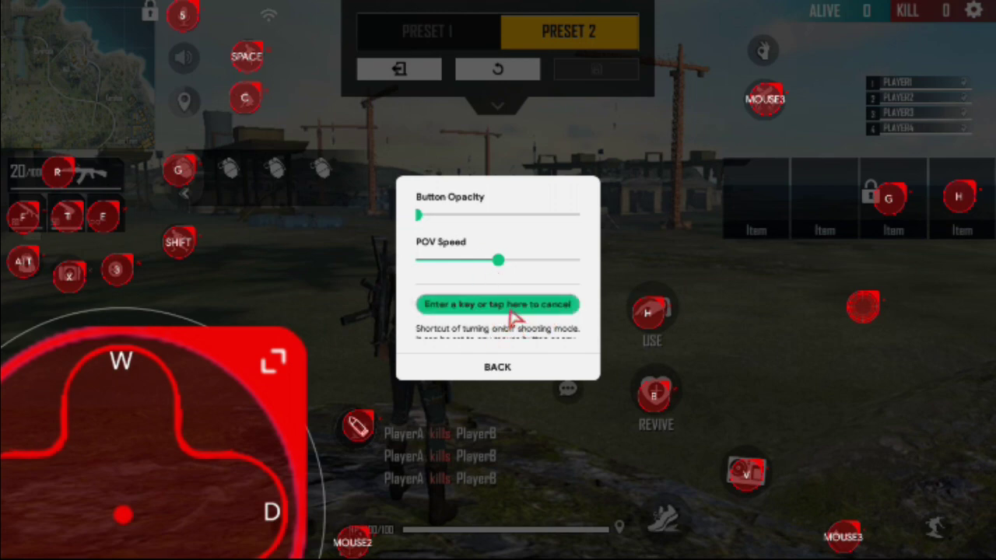
key("ctrl")
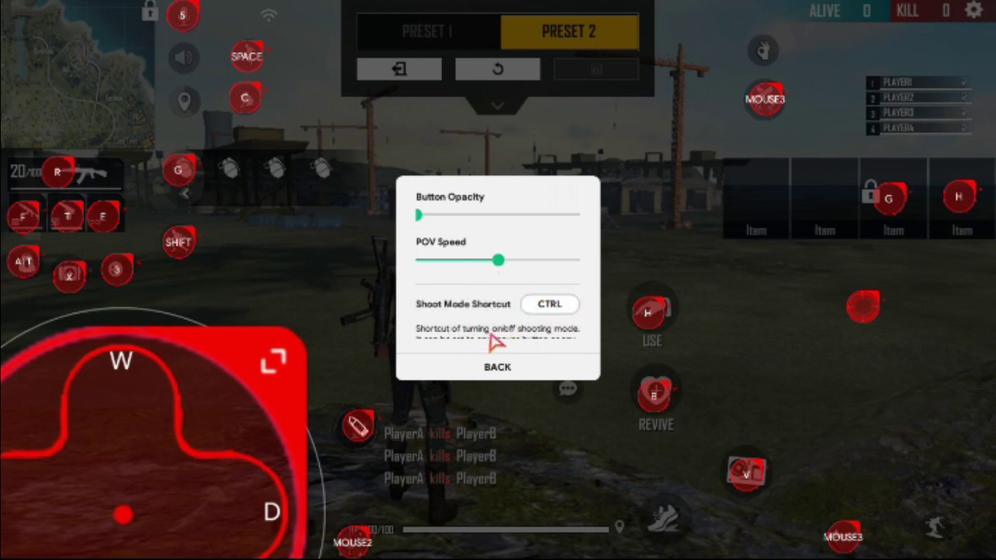
left_click(498, 368)
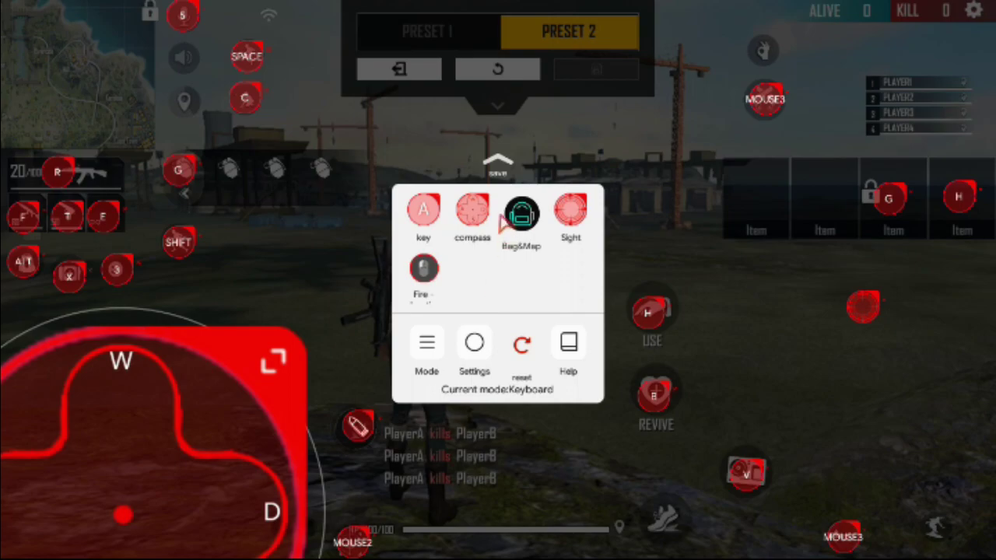
left_click(503, 165)
left_click(474, 357)
left_click(564, 310)
key("ctrl")
left_click(505, 369)
left_click(498, 165)
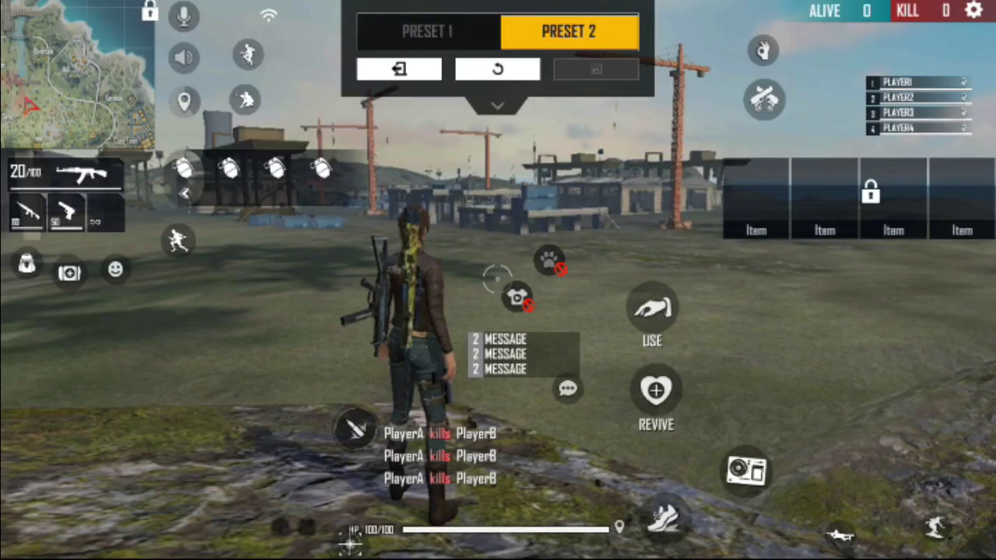
Reopen the mapping editor, remove the Sight control from the layout, and check the settings without it.
key("F12")
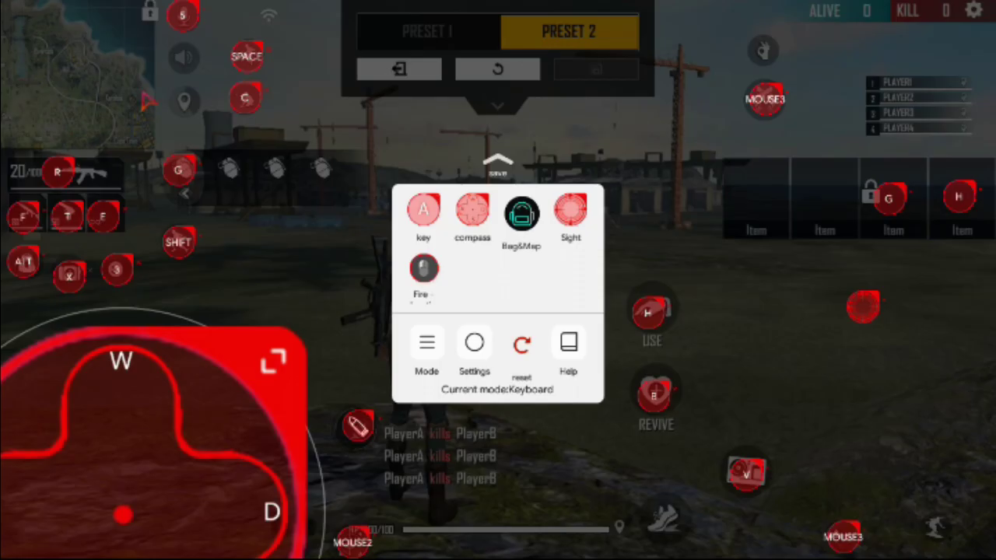
left_click(881, 301)
left_click(467, 343)
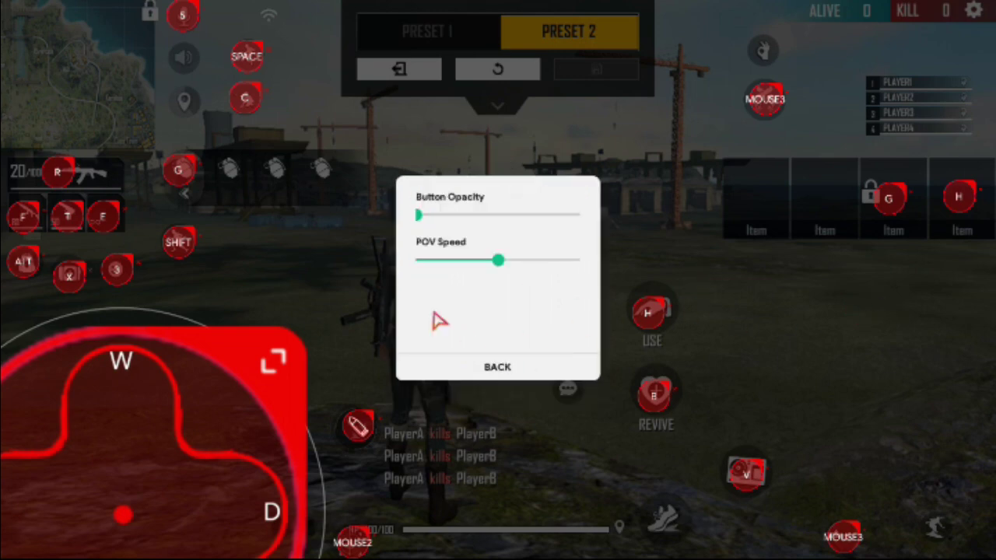
left_click(497, 367)
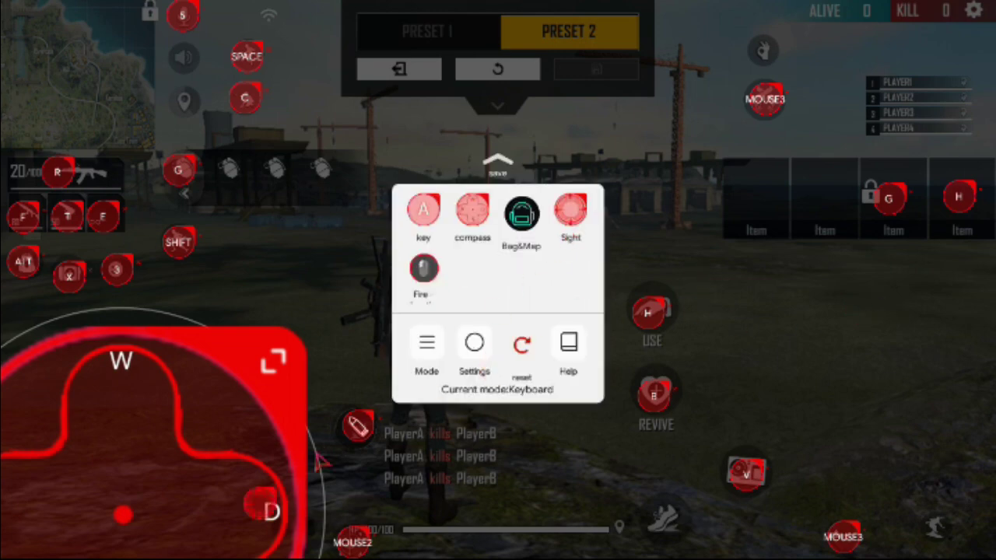
Place a Sight control in the empty area below the Item slots, set the Shoot Mode Shortcut to CTRL, and save the layout.
left_click_drag(570, 208, 859, 310)
left_click(476, 362)
left_click(556, 307)
key("ctrl")
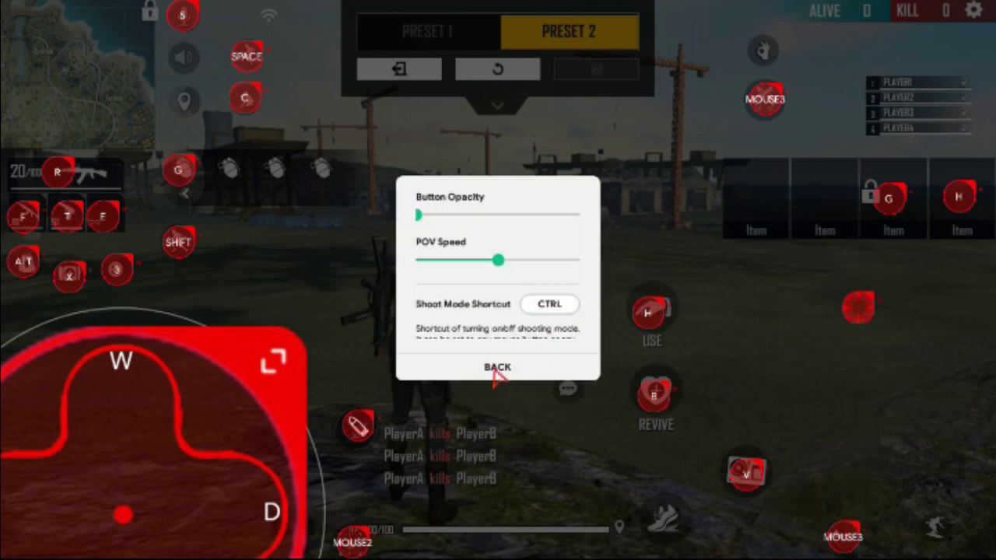
left_click(493, 370)
left_click(499, 167)
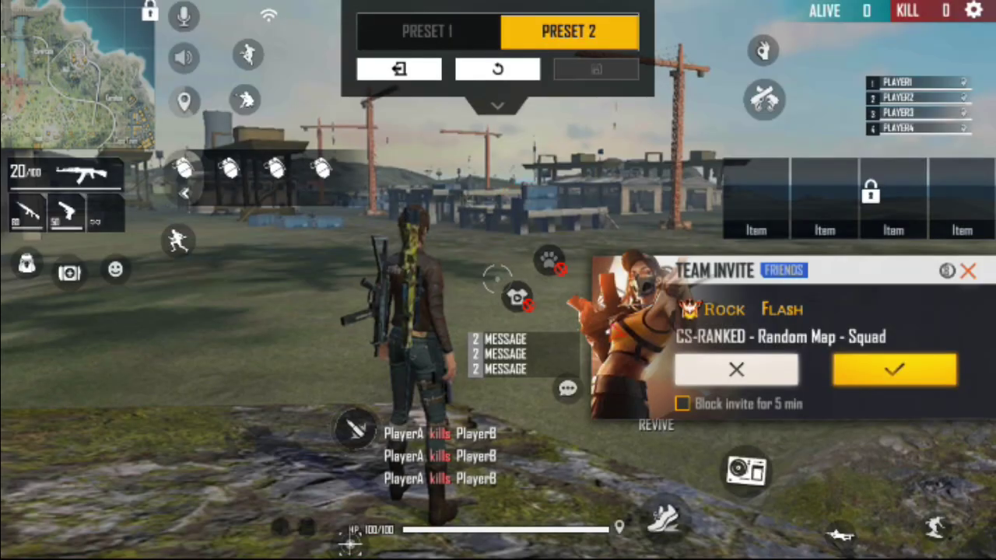
Decline the team invite and block further invites for 5 minutes.
left_click(681, 403)
left_click(736, 369)
Try the HUD's fire button at 10% transparency and restore it to 100%.
left_click(355, 428)
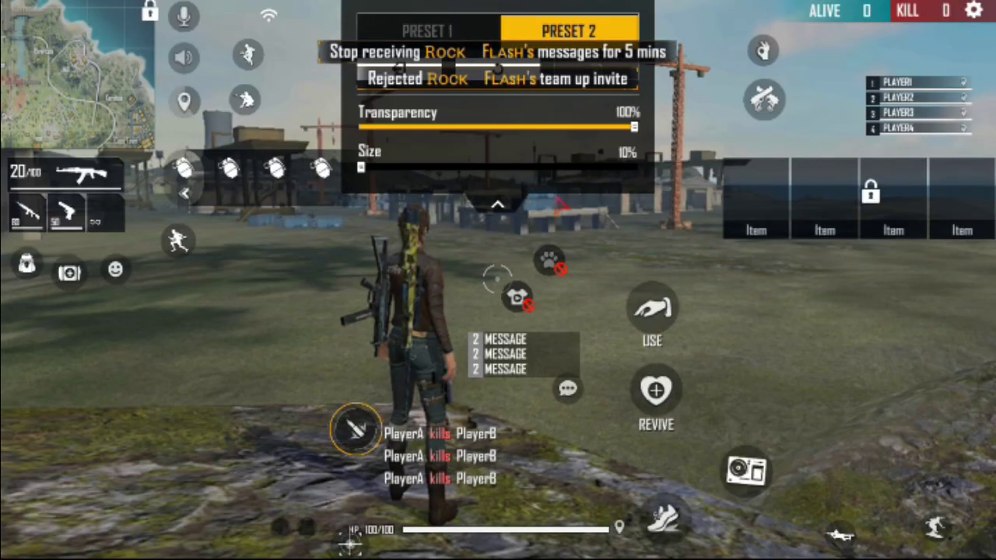
left_click_drag(634, 127, 360, 127)
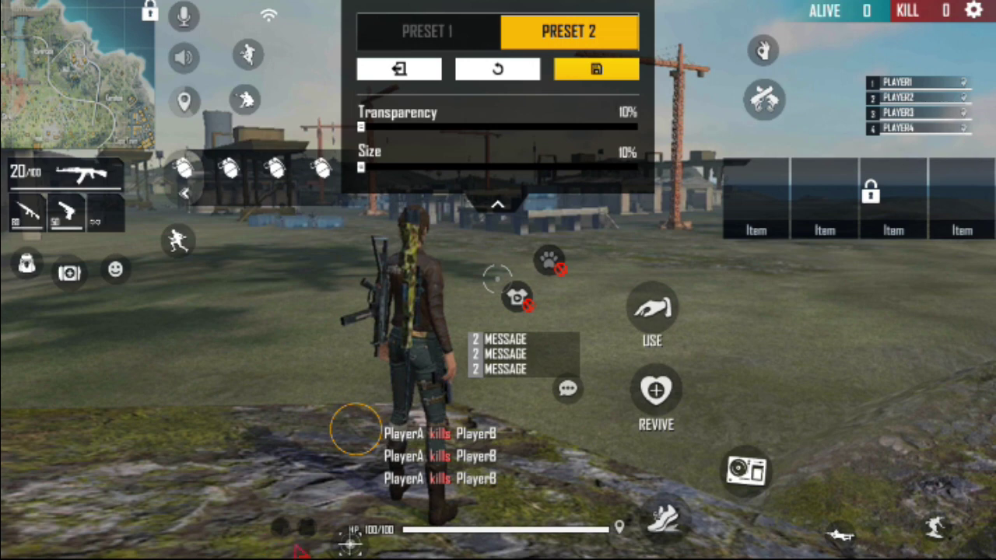
left_click(350, 543)
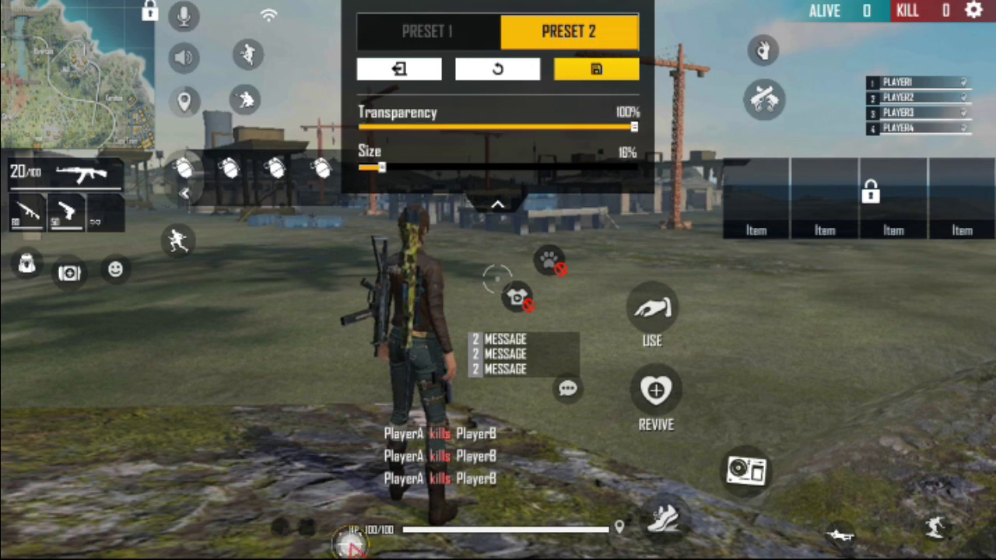
left_click(365, 427)
left_click_drag(367, 128, 634, 126)
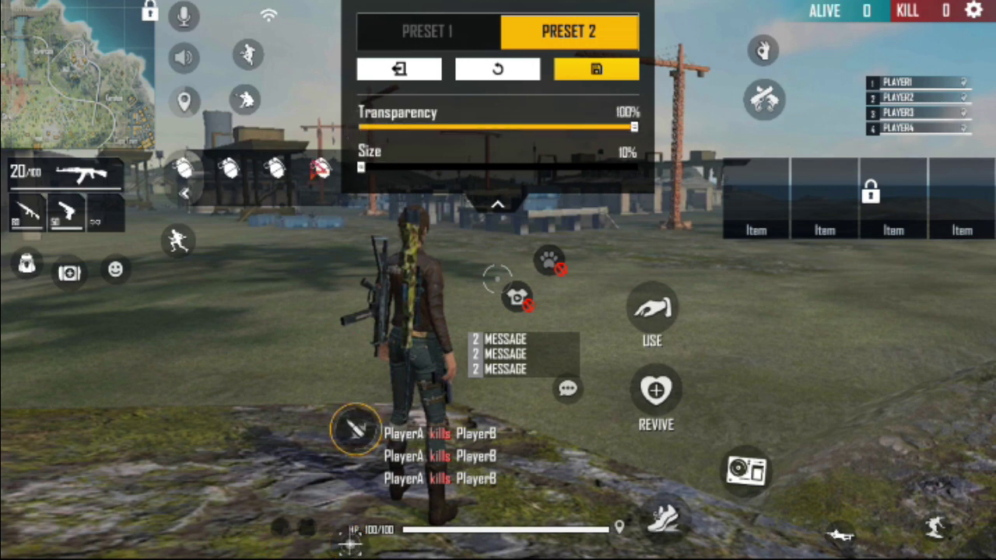
Realign the Fire control with the HUD's fire button and the MOUSE2 key with the scope button, and save the key layout.
left_click(20, 95)
left_click(419, 221)
left_click_drag(338, 503, 356, 427)
left_click_drag(262, 509, 350, 541)
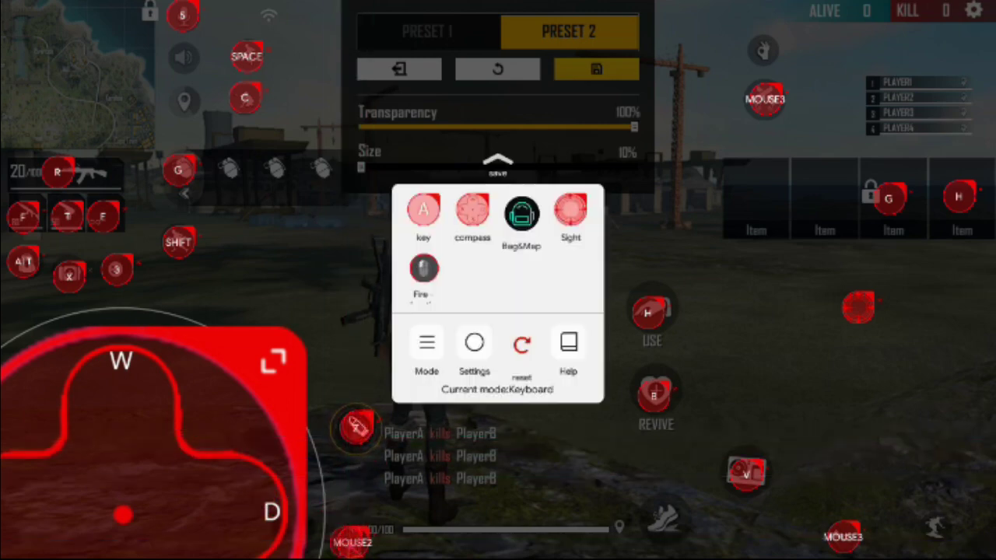
left_click(498, 168)
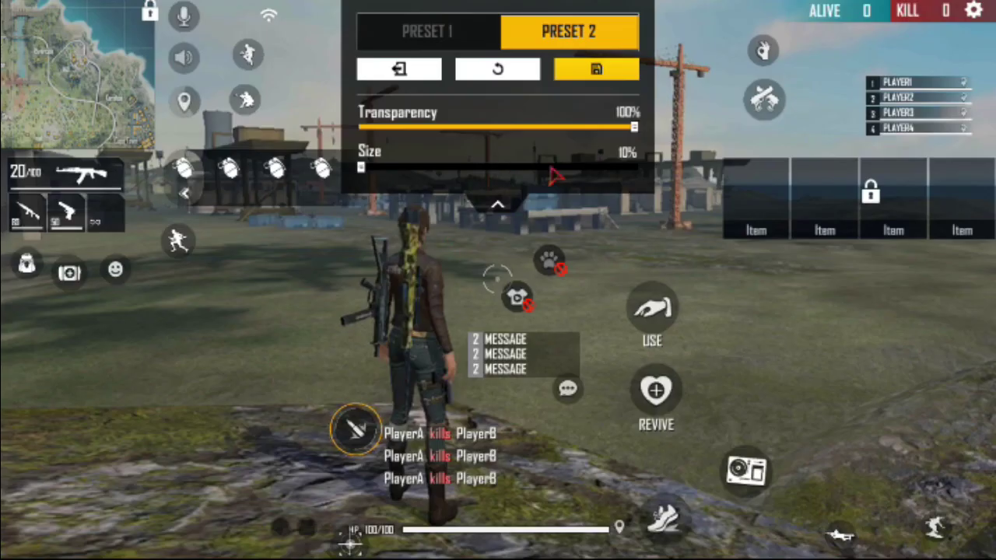
Lower the transparency of the HUD's fire button and scope button to 10% each.
left_click_drag(634, 127, 359, 127)
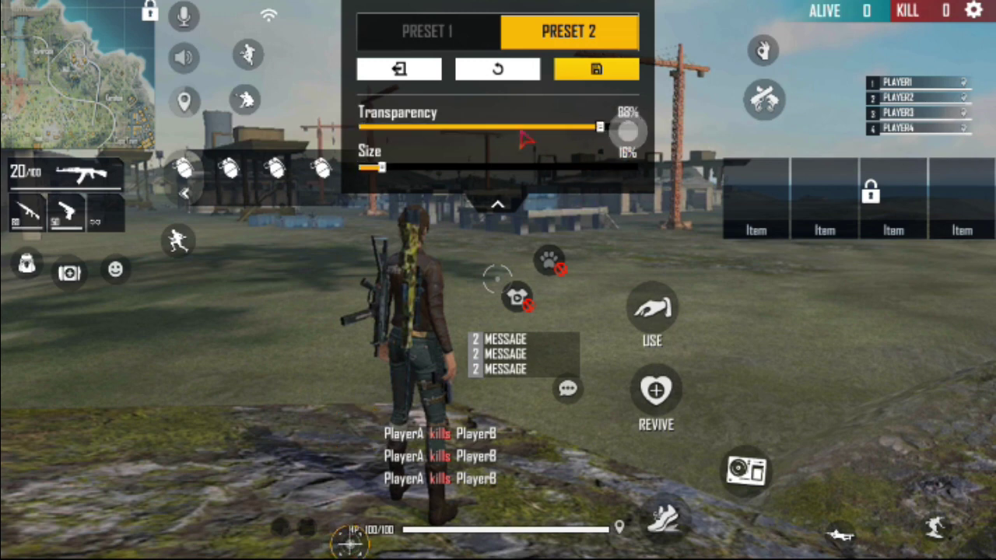
left_click_drag(628, 127, 360, 127)
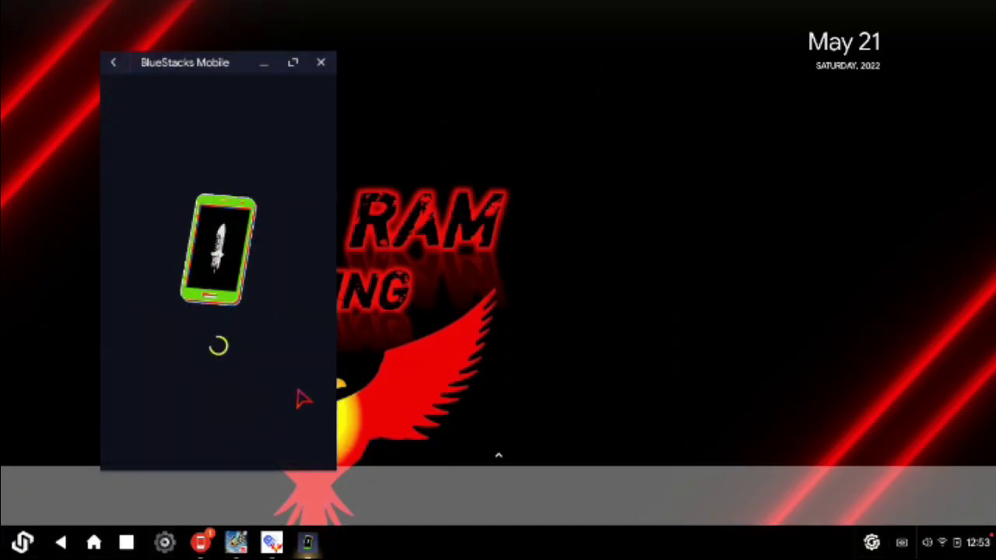
In BlueStacks Mobile, set the Geral and Red Dot aim values to 99, Mira 2x to 82 and Mira 4x to 68.
left_click(303, 336)
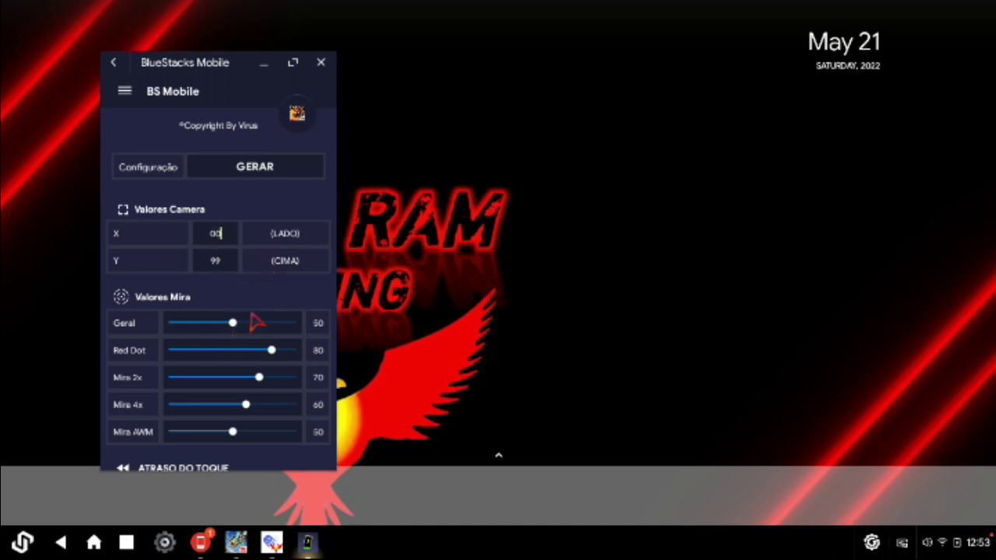
scroll(254, 327, "down", 1)
left_click_drag(232, 300, 308, 339)
left_click_drag(259, 362, 276, 363)
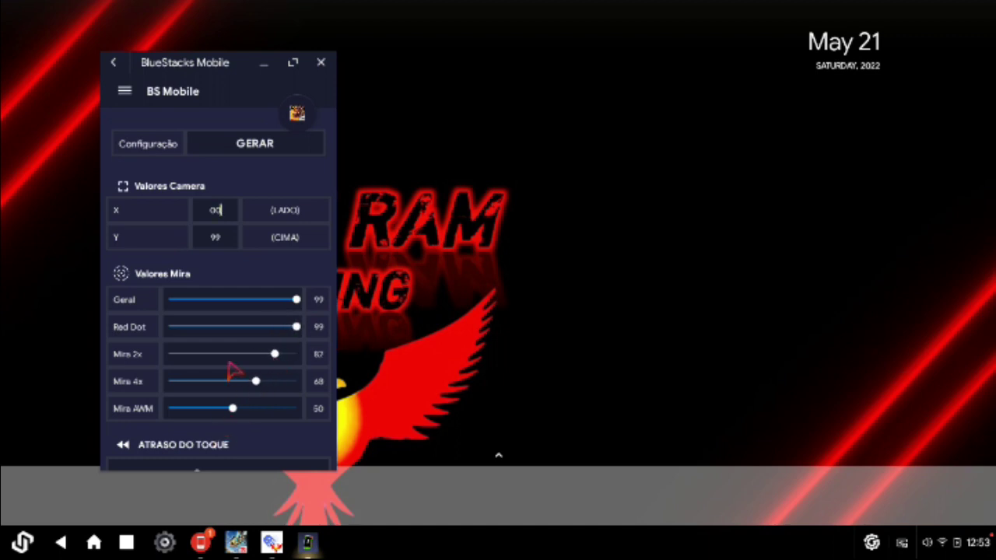
Raise the touch delay (Atraso do Toque) to its maximum.
scroll(226, 400, "down", 2)
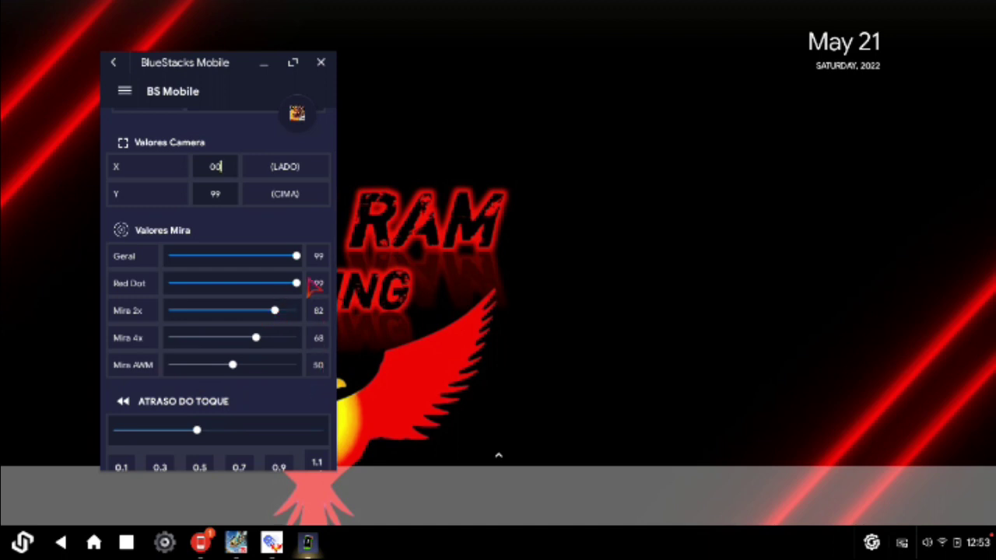
scroll(241, 340, "up", 3)
scroll(237, 370, "down", 6)
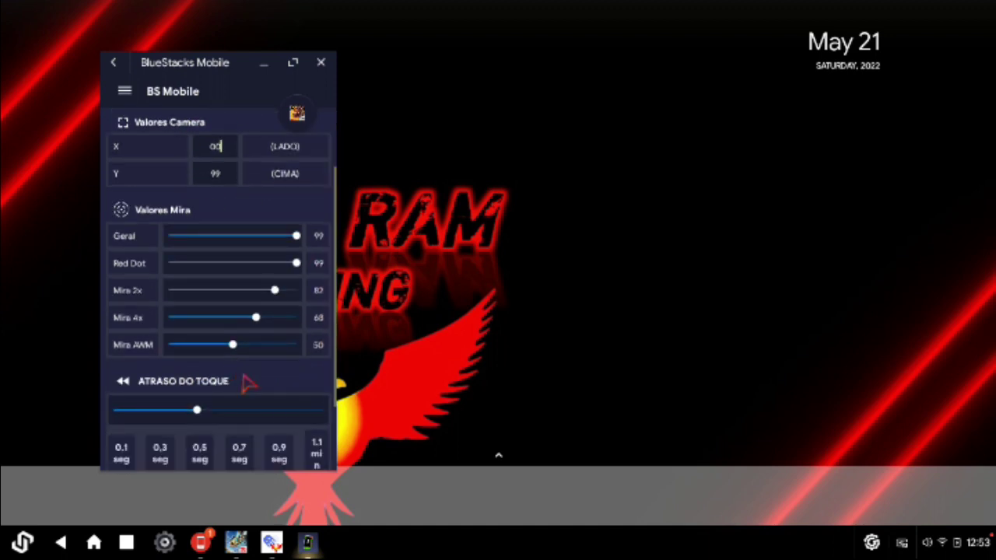
scroll(256, 378, "down", 2)
left_click_drag(204, 317, 319, 326)
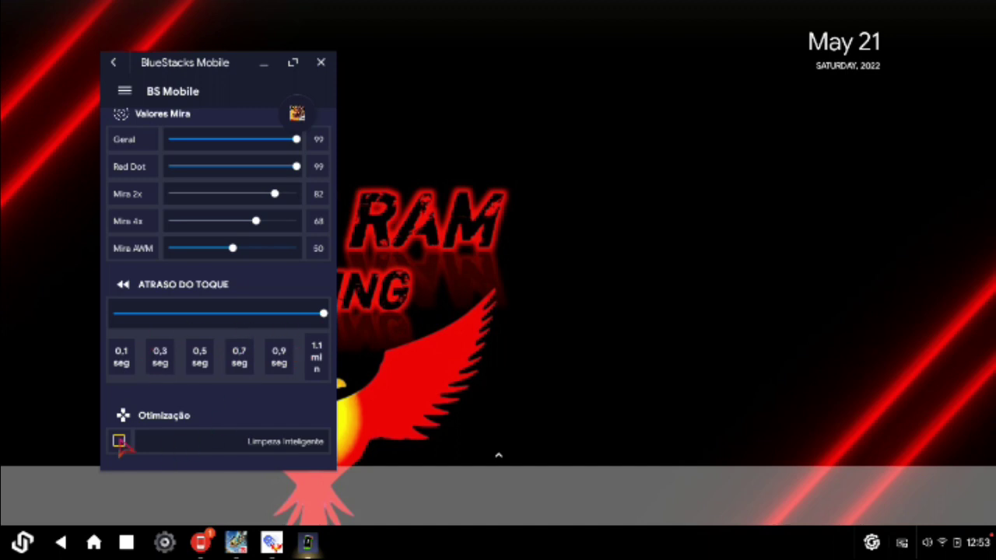
scroll(155, 377, "up", 5)
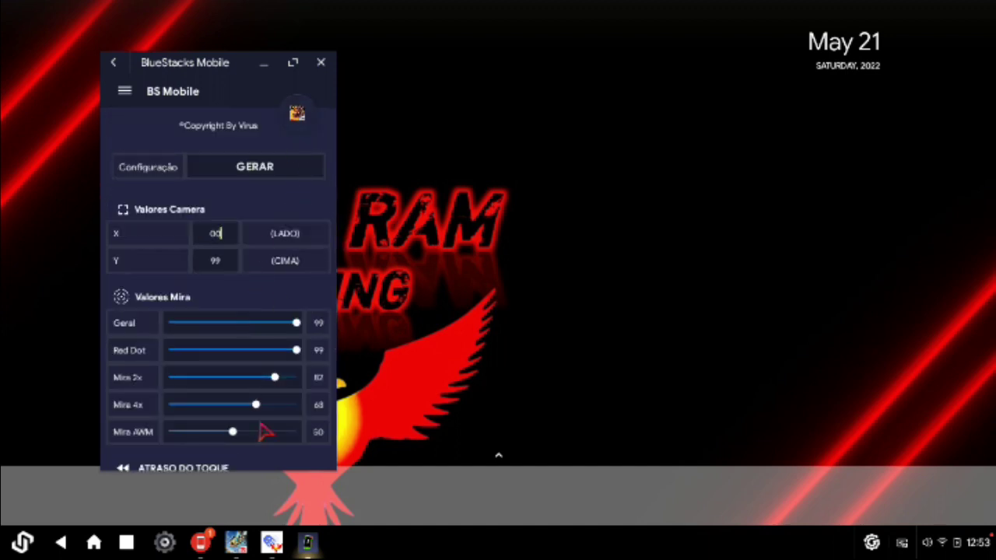
Switch to Free Fire, dismiss the keyboard and shooting mode tips, and hide the BlueStacks Mobile window.
left_click(235, 542)
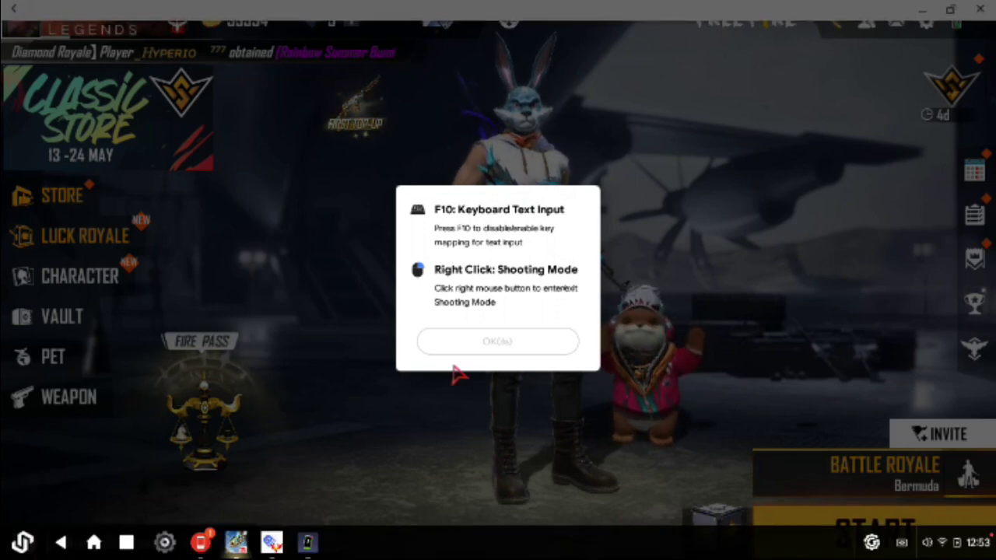
left_click(533, 352)
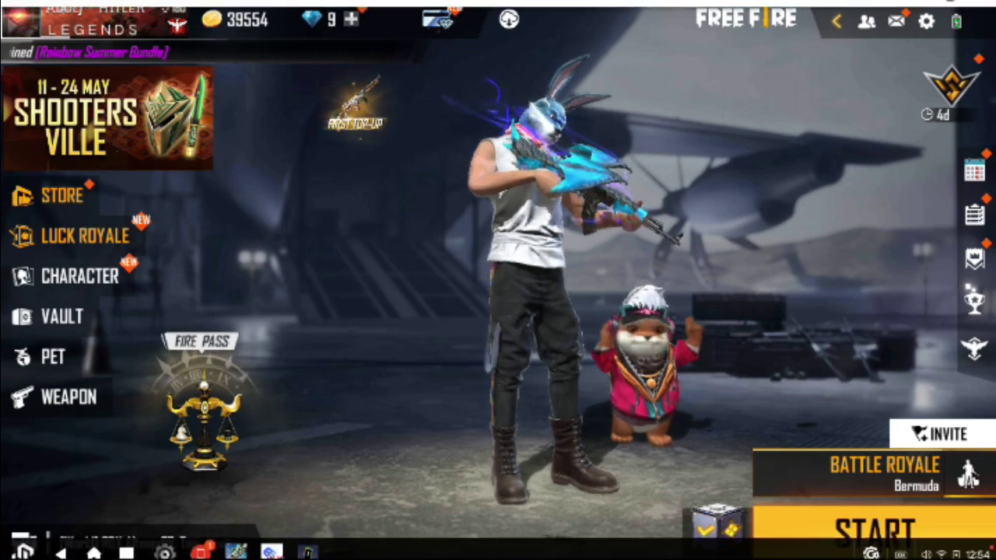
left_click(271, 542)
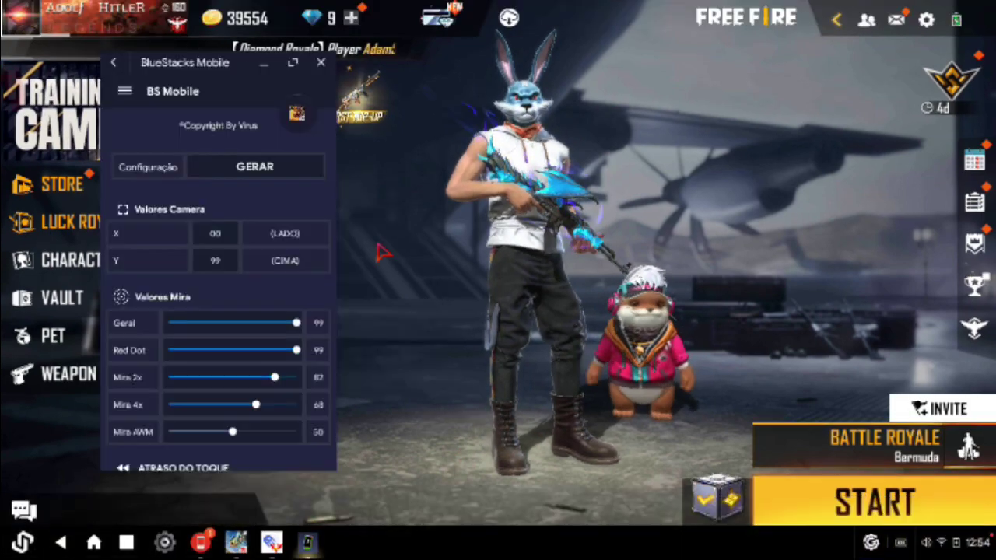
left_click(307, 549)
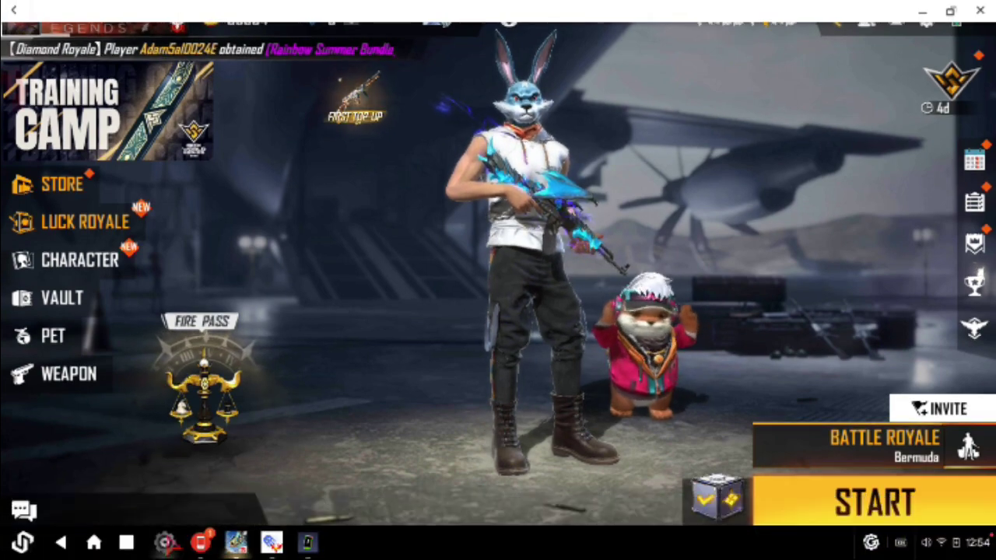
Examine the system's AutoRun settings for which apps may run in the background, and return to Free Fire.
left_click(164, 543)
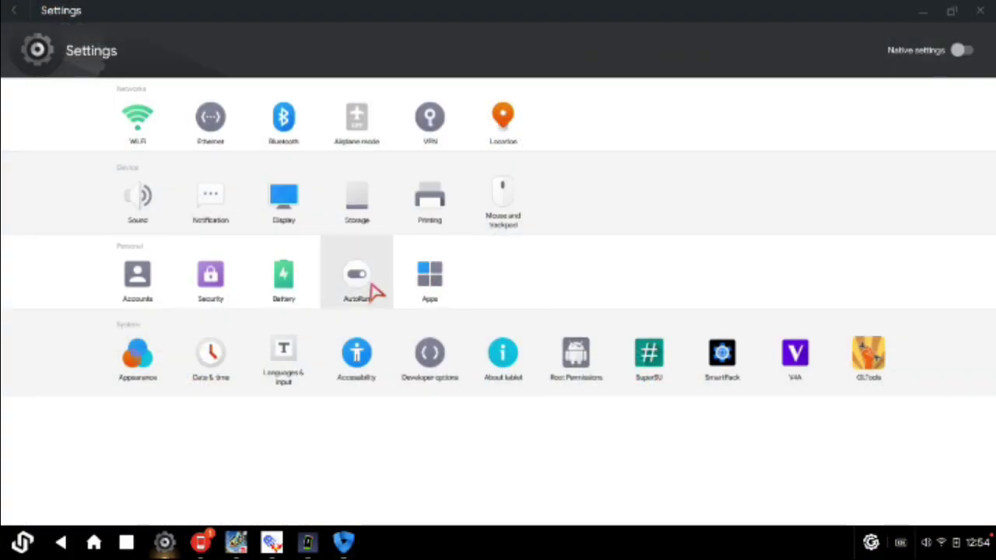
left_click(376, 287)
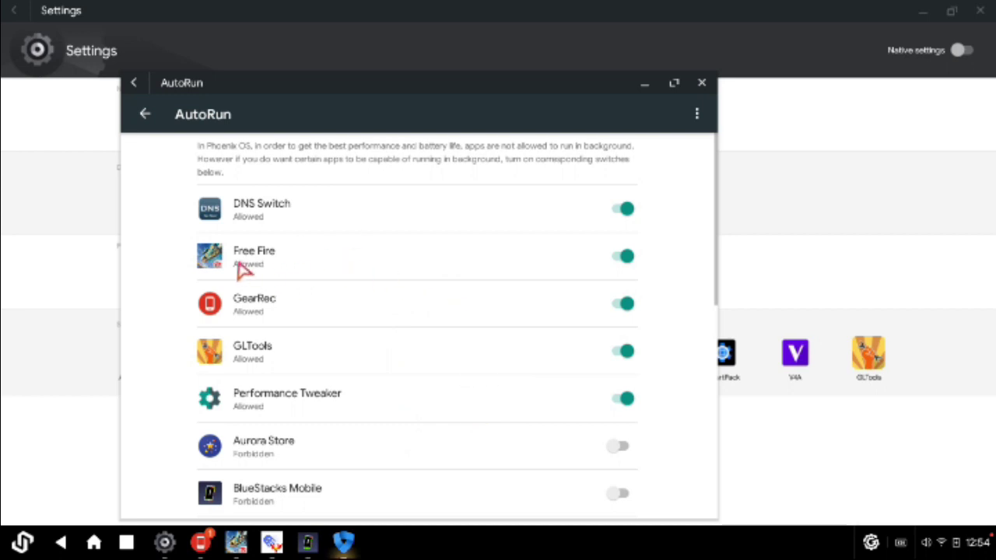
scroll(466, 413, "down", 2)
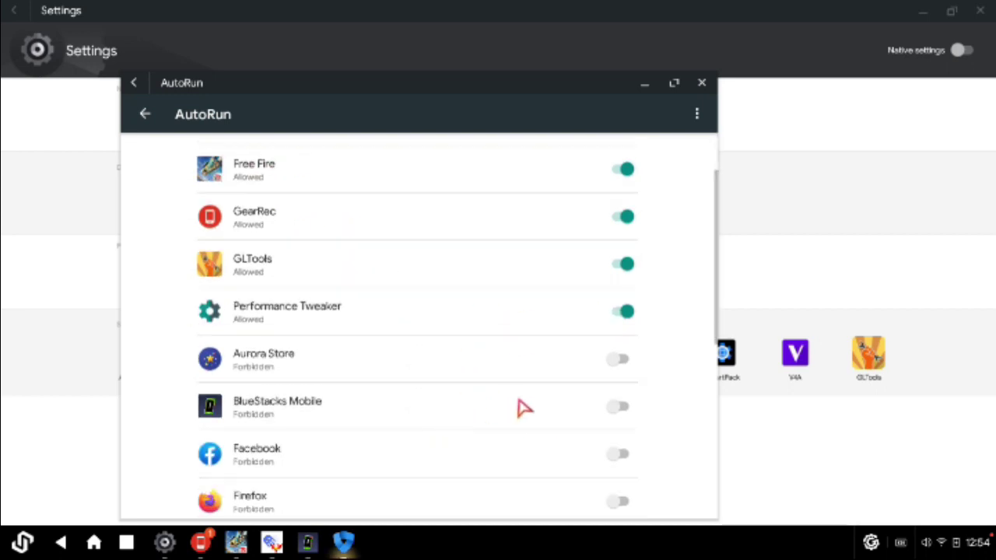
scroll(466, 424, "down", 9)
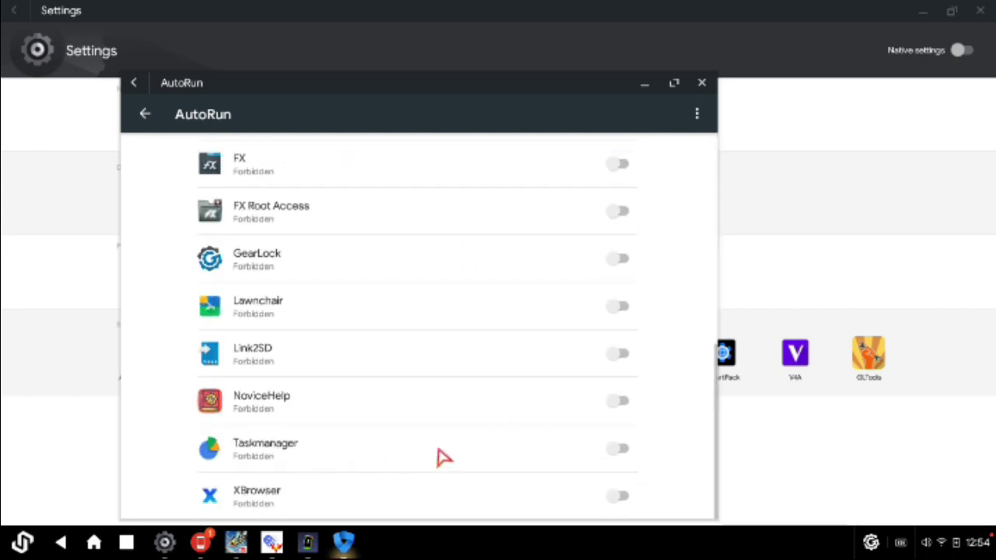
scroll(629, 271, "up", 2)
left_click(702, 82)
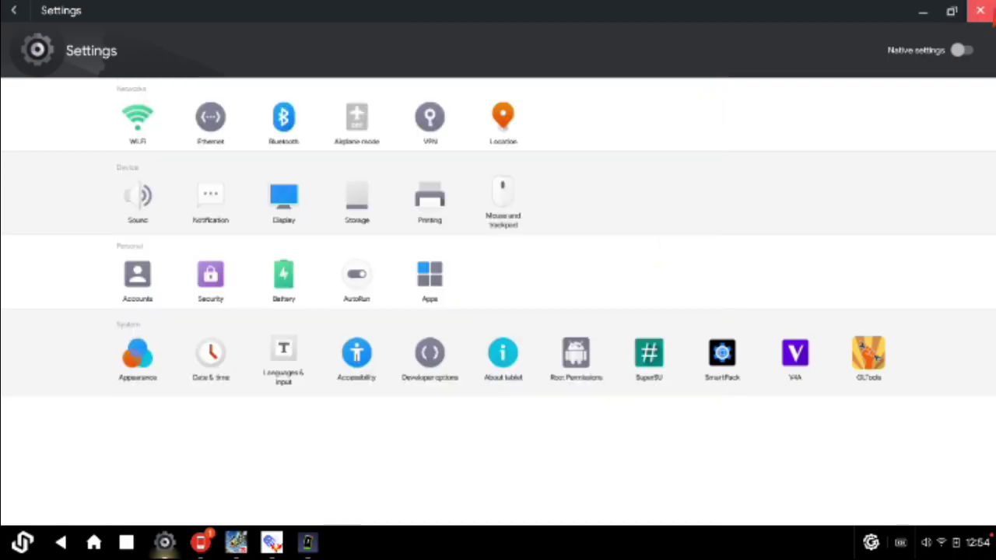
left_click(235, 542)
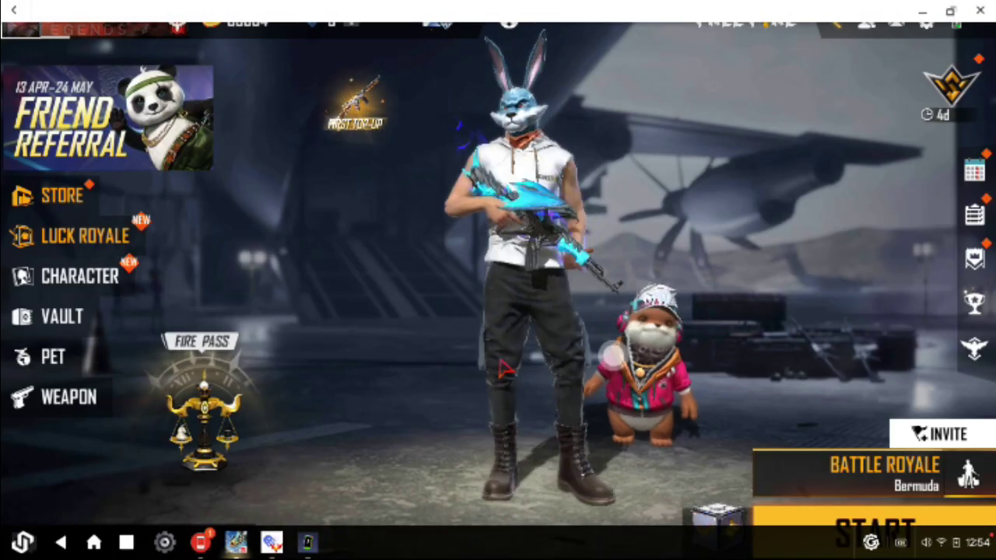
Set the pointer speed moderately above the midpoint in the system's mouse and trackpad settings and apply it.
left_click(164, 542)
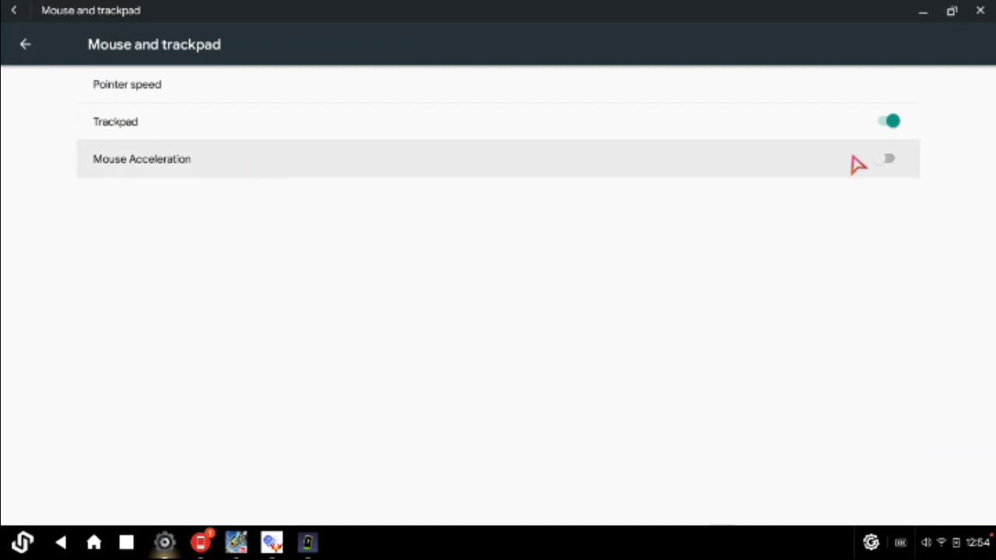
left_click(538, 95)
mouse_move(575, 282)
left_mouse_down()
mouse_move(278, 296)
mouse_move(326, 278)
mouse_move(560, 287)
left_mouse_up()
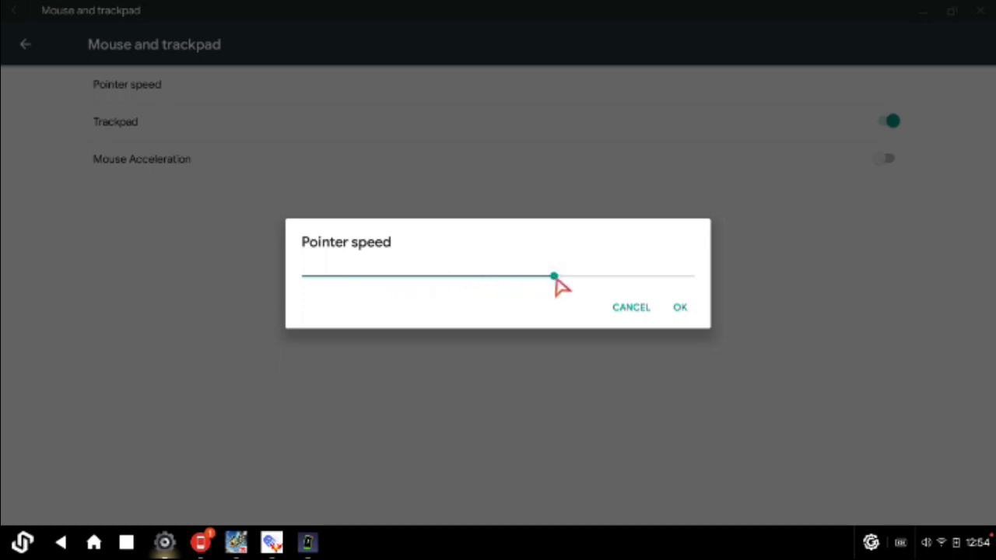
left_click(567, 276)
left_click(582, 275)
left_click(681, 310)
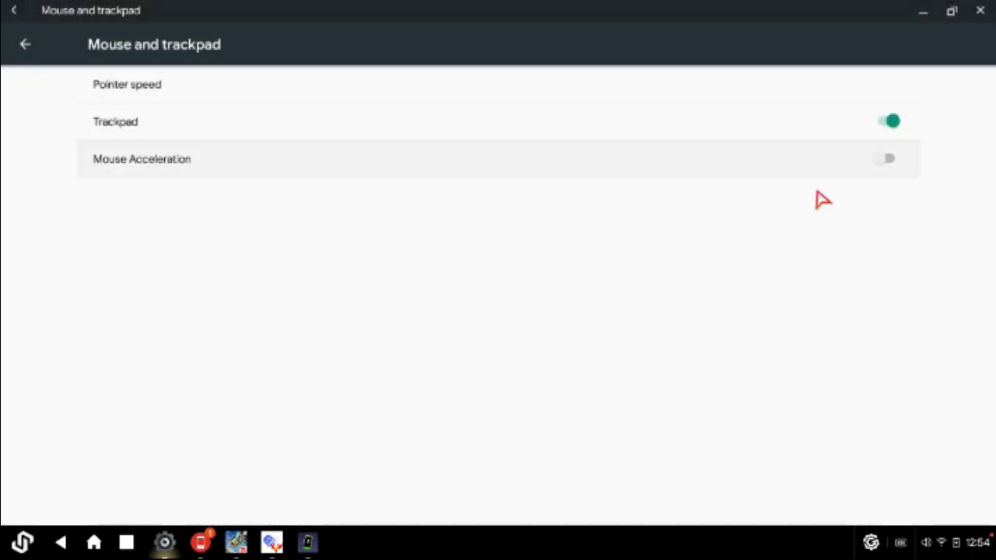